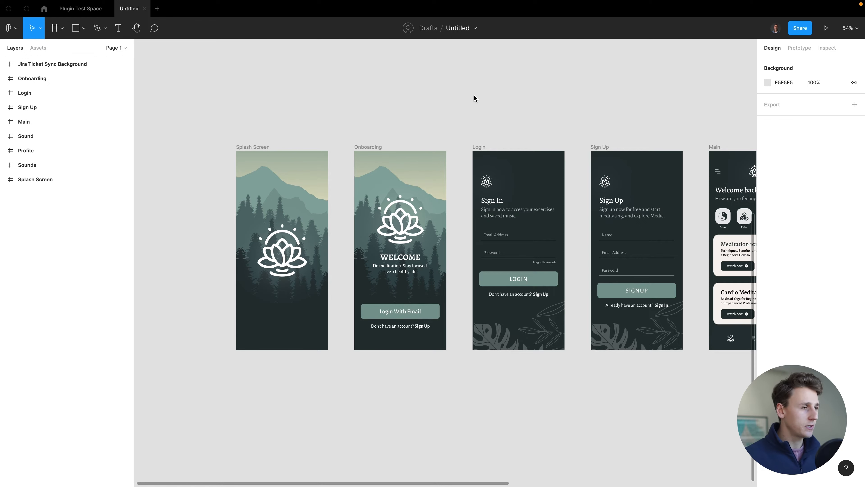
- Launch the Jira Ticket Sync plugin from the command search
{"action": "scroll", "coordinate": [474, 97], "scroll_direction": "up", "scroll_amount": 1}
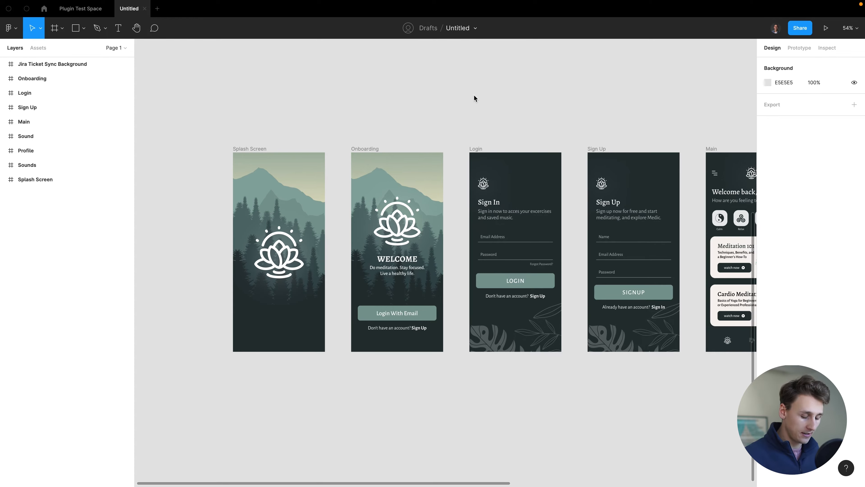
{"action": "key", "text": "super+slash"}
{"action": "type", "text": "jira"}
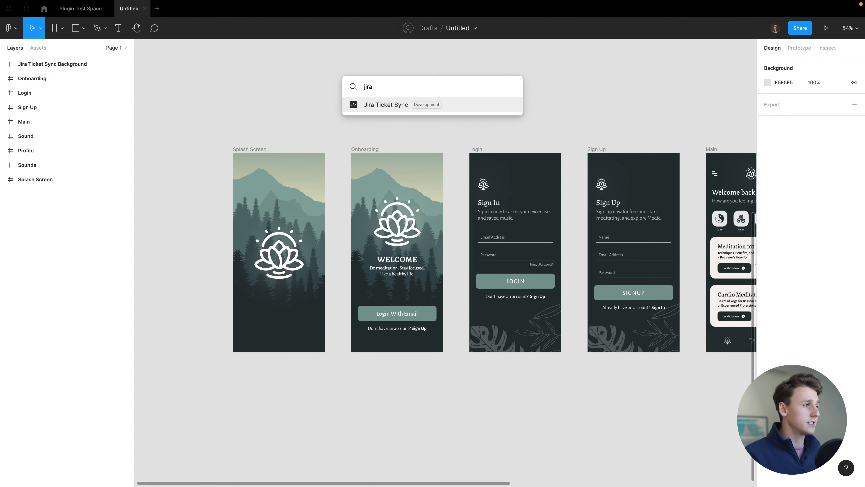
{"action": "key", "text": "Return"}
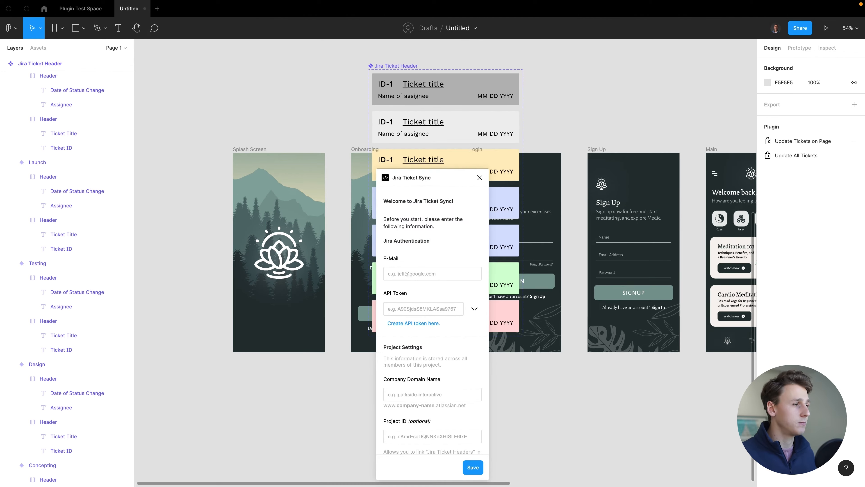
- Move the Jira Ticket Header component set to the left of the app screens
{"action": "left_click_drag", "start_coordinate": [425, 179], "coordinate": [641, 82]}
{"action": "scroll", "coordinate": [572, 122], "scroll_direction": "down", "scroll_amount": 5}
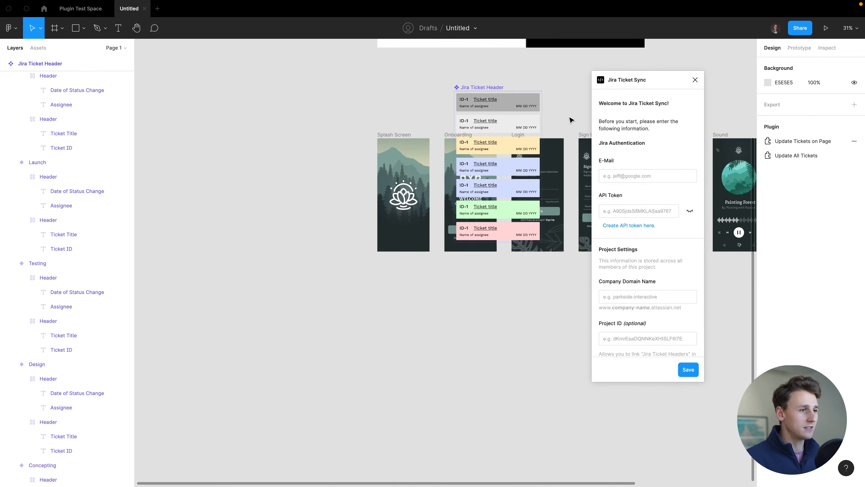
{"action": "left_click_drag", "start_coordinate": [427, 98], "coordinate": [228, 151]}
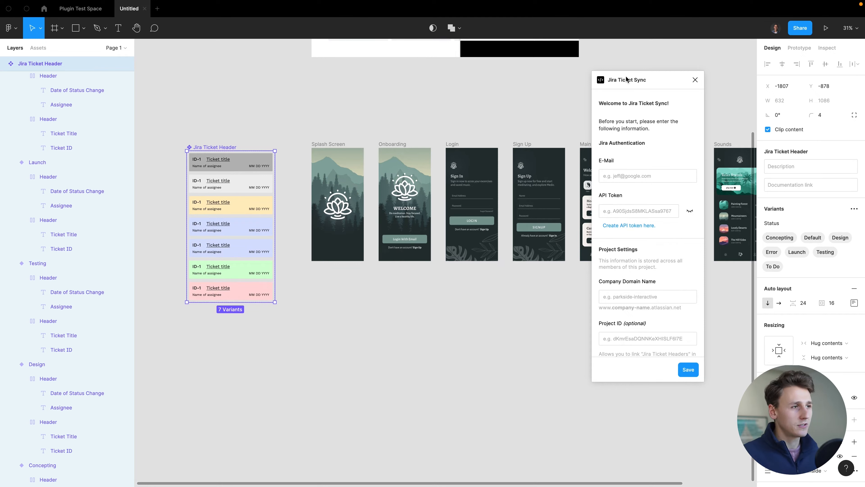
{"action": "left_click_drag", "start_coordinate": [627, 80], "coordinate": [644, 87]}
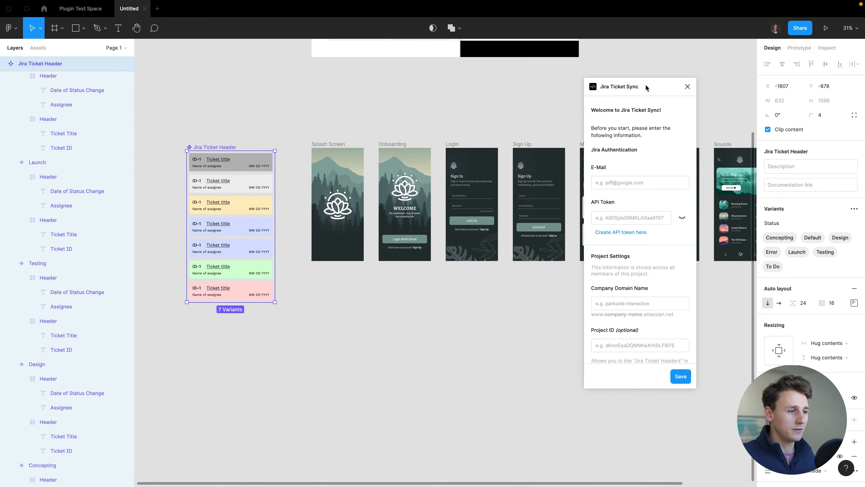
- Enter the Jira account e-mail and open the Atlassian API token creation page
{"action": "left_click", "coordinate": [607, 183]}
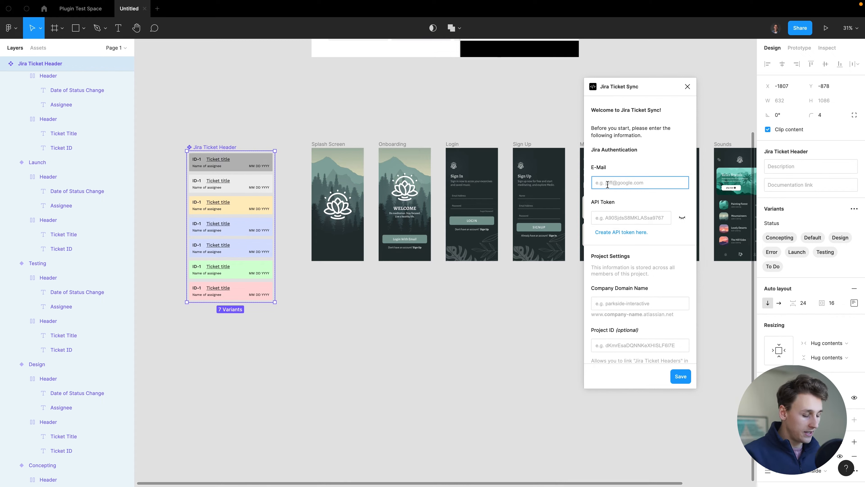
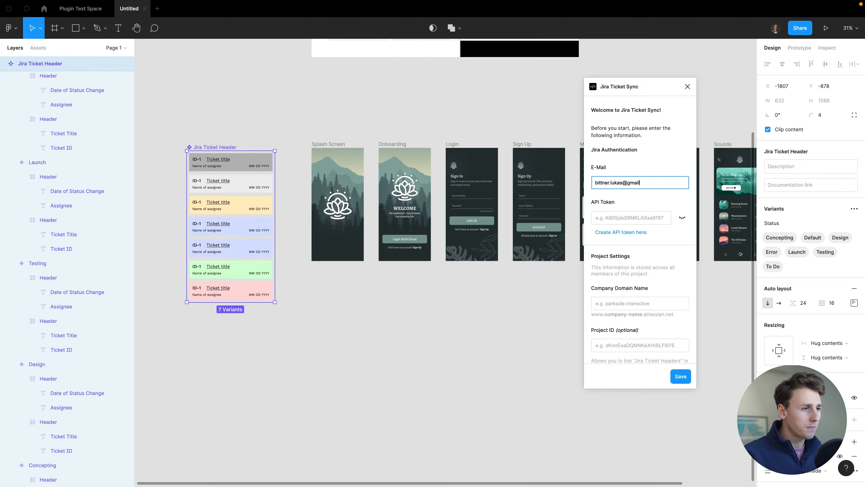
{"action": "left_click", "coordinate": [595, 217]}
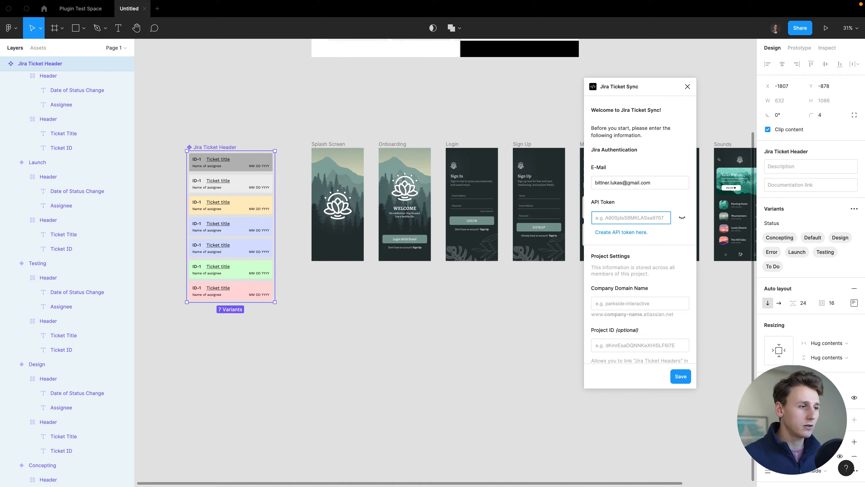
{"action": "left_click", "coordinate": [631, 232]}
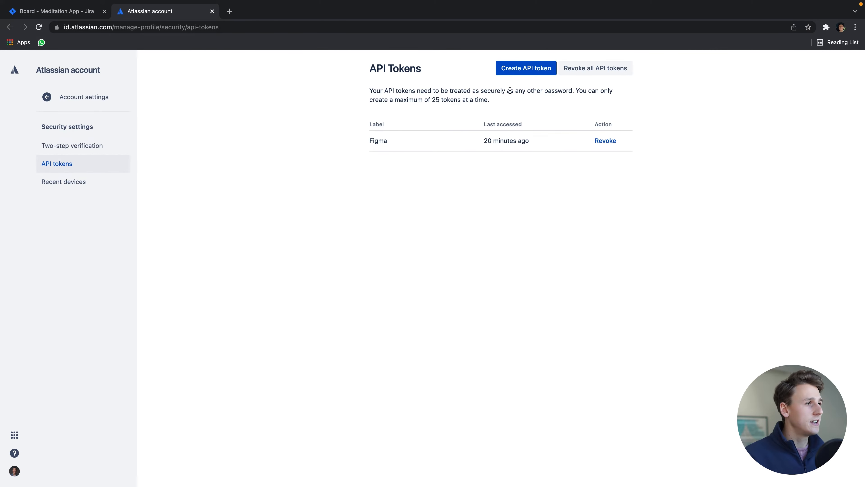
- Create an API token labelled 'Figma 2', copy it, and return to Figma's API Token field
{"action": "left_click", "coordinate": [518, 74]}
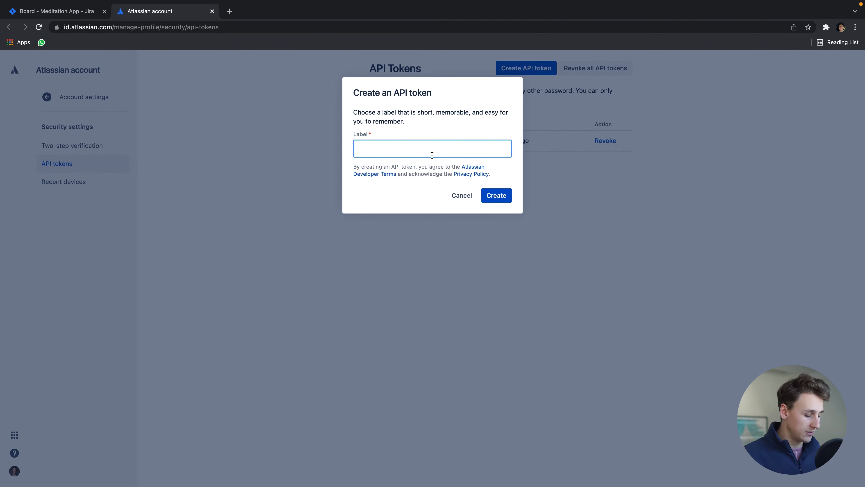
{"action": "type", "text": "Figma 2"}
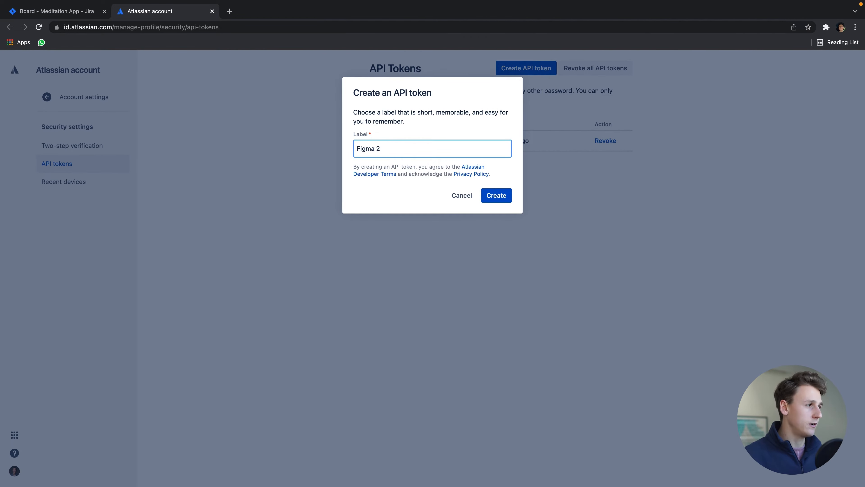
{"action": "left_click", "coordinate": [502, 200]}
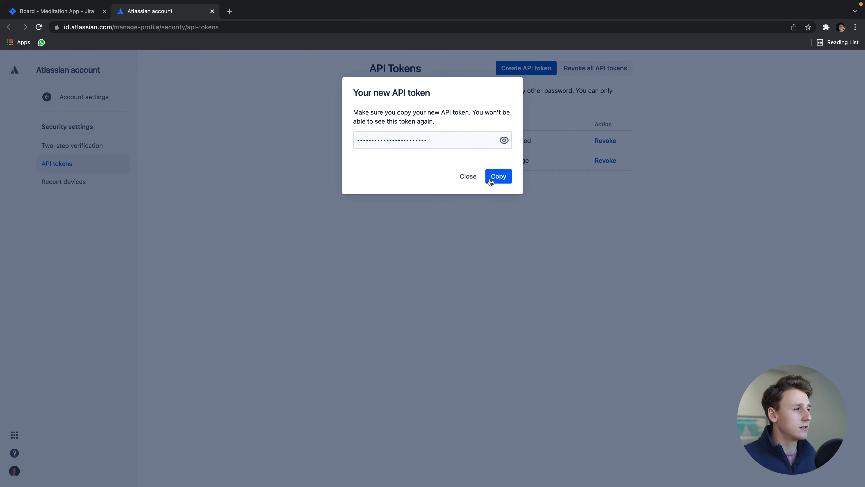
{"action": "left_click", "coordinate": [496, 180]}
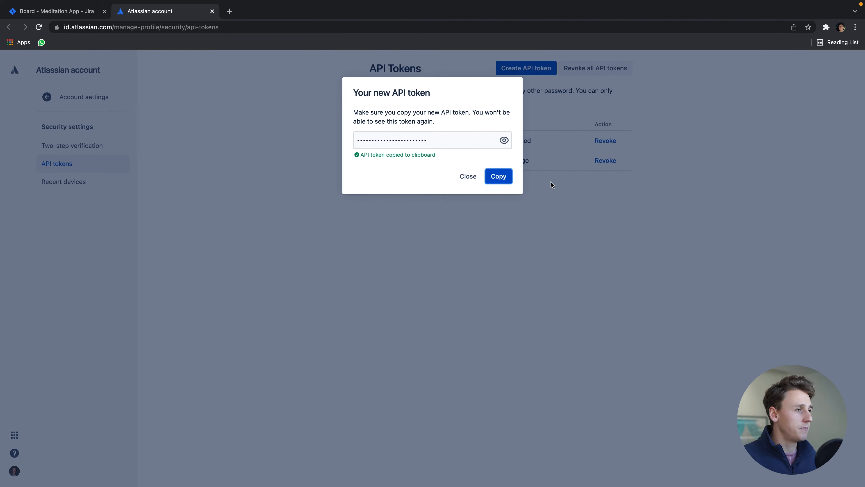
{"action": "left_click", "coordinate": [473, 178]}
{"action": "key", "text": "ctrl+Right"}
{"action": "left_click", "coordinate": [632, 215]}
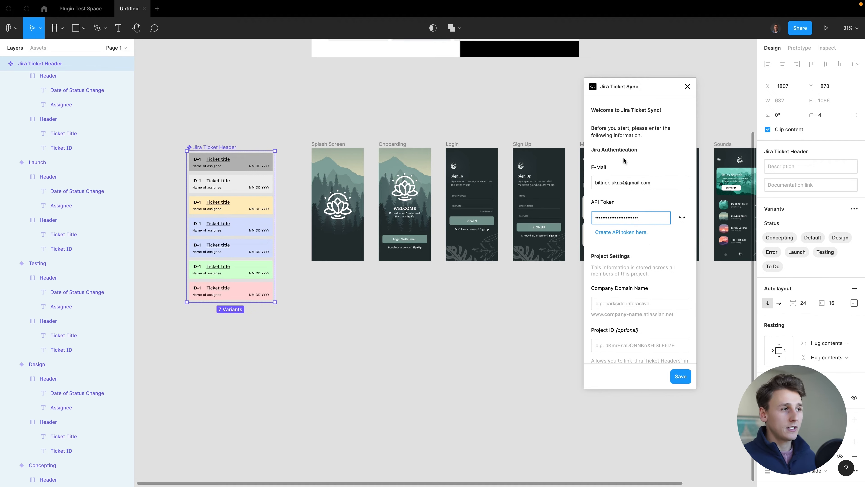
- Scroll the plugin form down to the Company Domain Name field
{"action": "scroll", "coordinate": [653, 230], "scroll_direction": "down", "scroll_amount": 3}
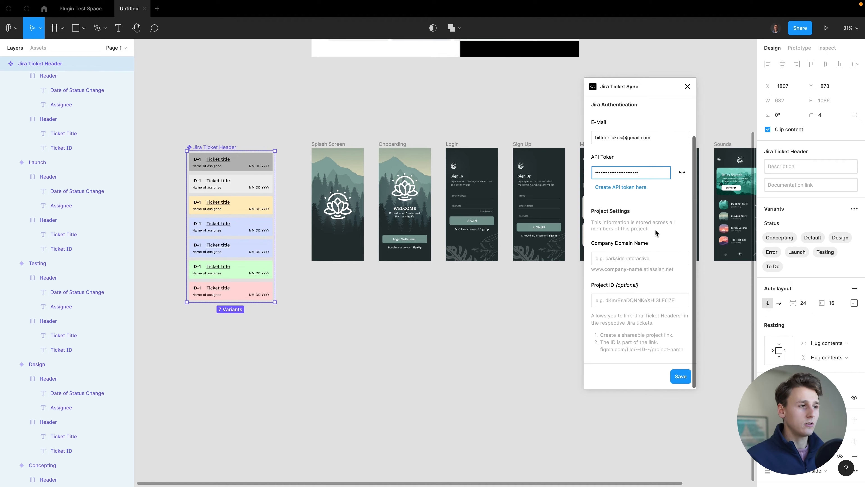
{"action": "left_click", "coordinate": [641, 258]}
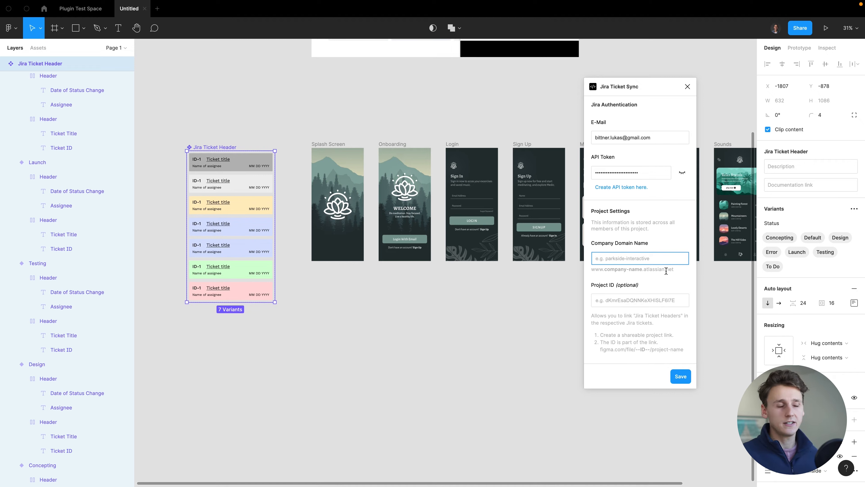
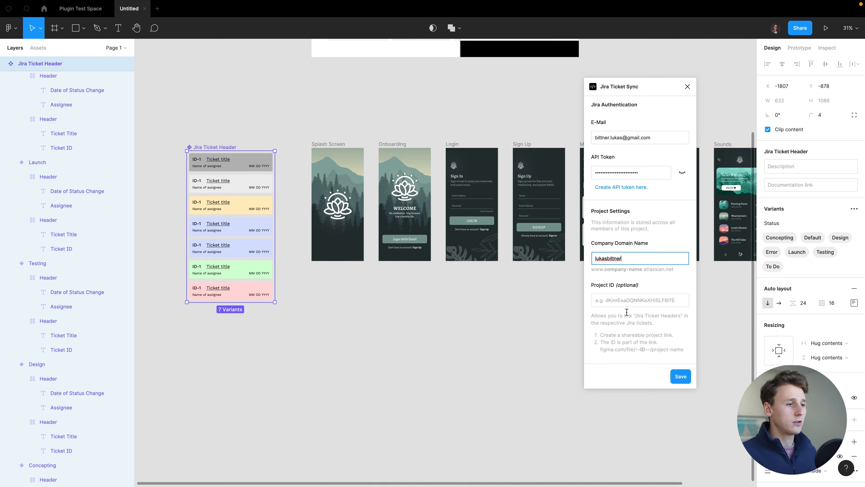
- Enter the company's Atlassian domain, leave Project ID empty, and save the Jira settings
{"action": "left_click", "coordinate": [625, 305]}
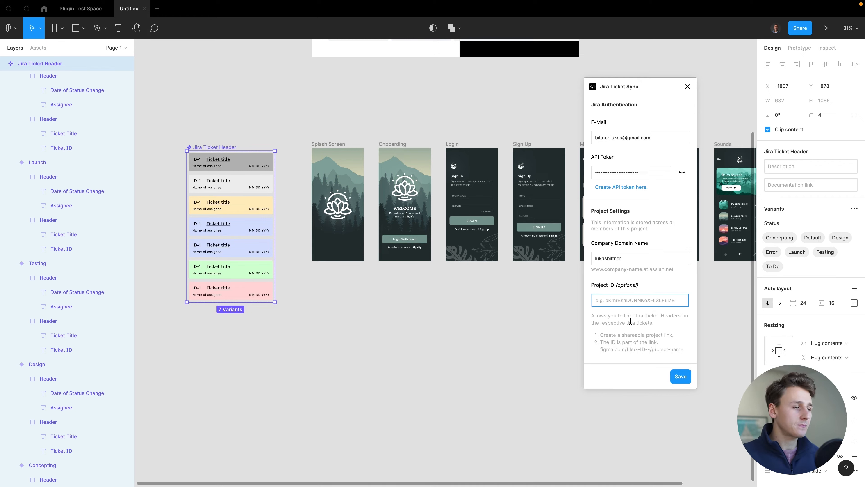
{"action": "left_click", "coordinate": [686, 377]}
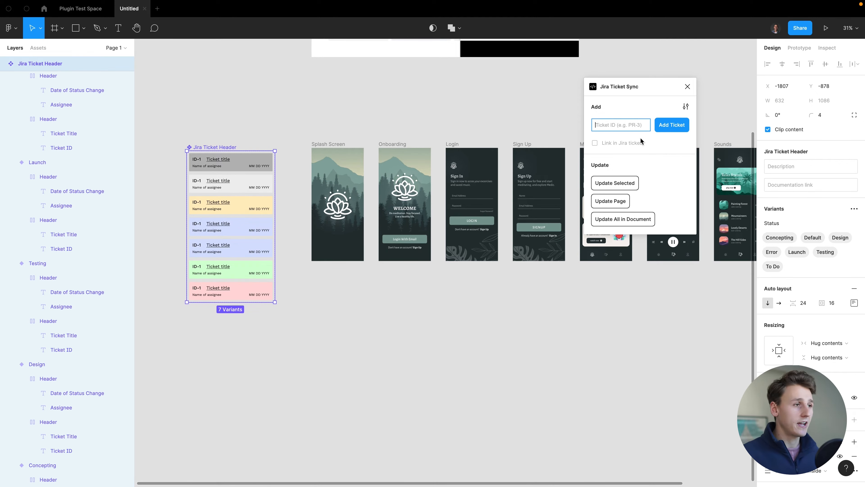
{"action": "key", "text": "ctrl+Left"}
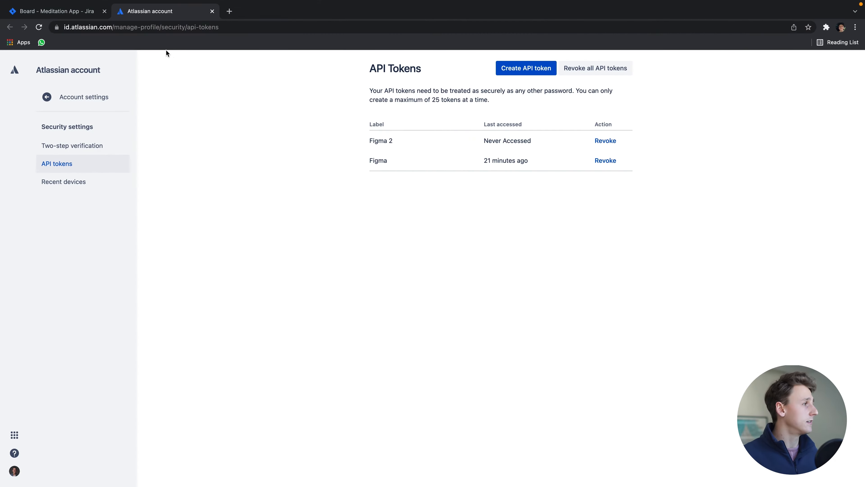
{"action": "left_click", "coordinate": [73, 11]}
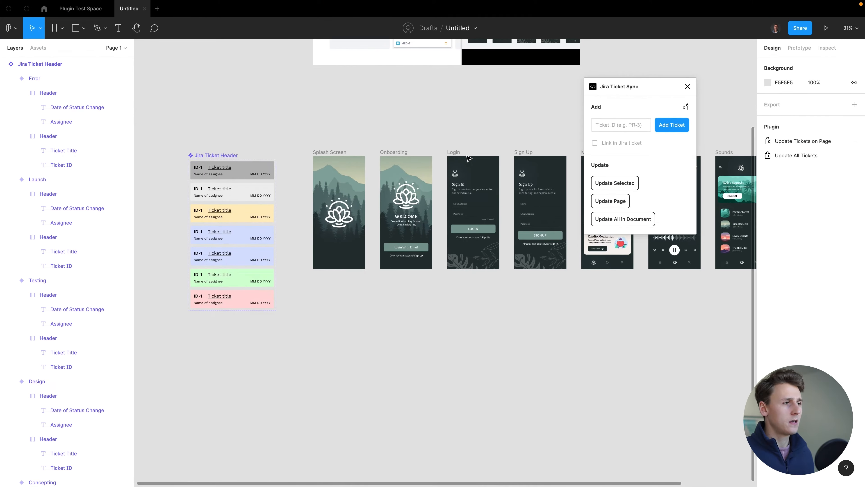
- Add the MED-1 ticket header and drag it above the app screens
{"action": "left_click", "coordinate": [619, 125]}
{"action": "type", "text": "MED-"}
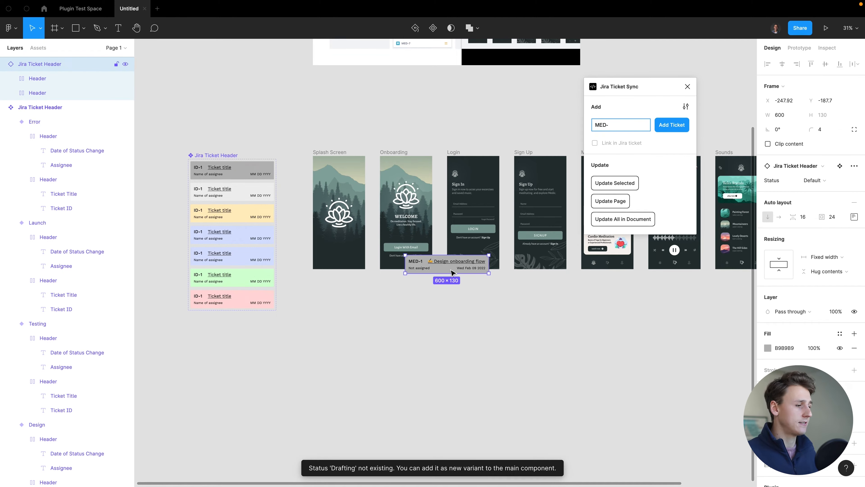
{"action": "left_click_drag", "start_coordinate": [452, 272], "coordinate": [462, 118]}
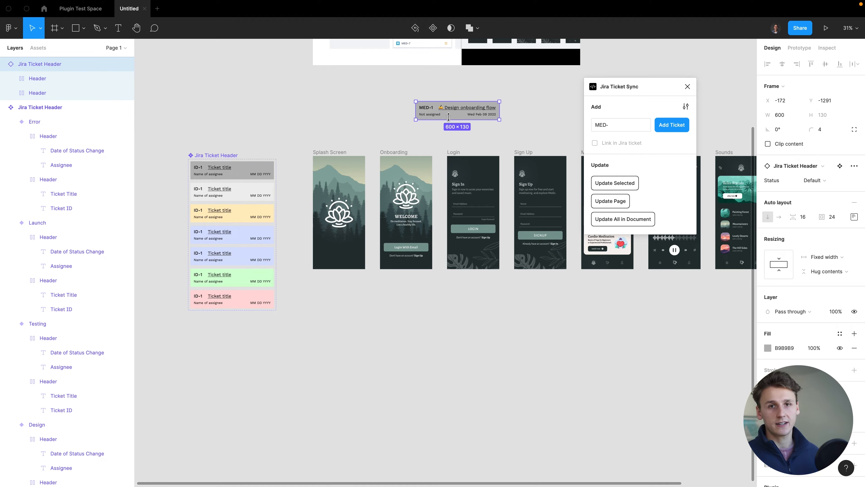
{"action": "left_click", "coordinate": [233, 156]}
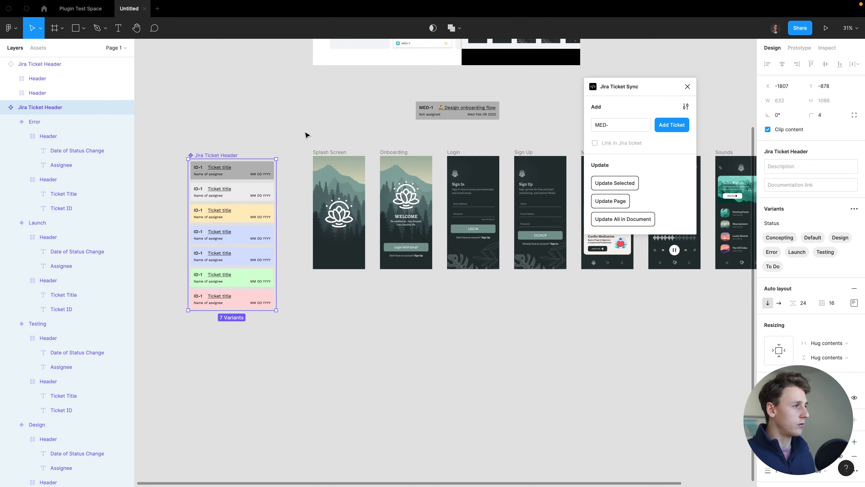
- Review the header's status variants and rename the Design status to Drafting
{"action": "left_click", "coordinate": [247, 187]}
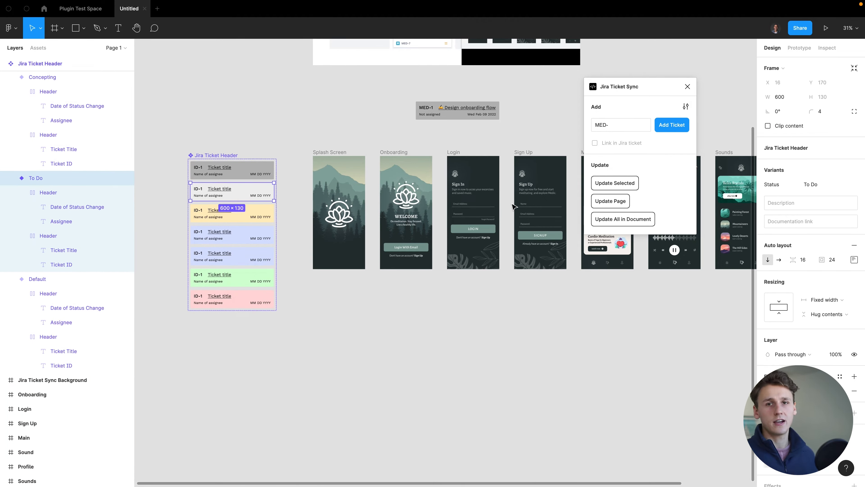
{"action": "left_click", "coordinate": [253, 219]}
{"action": "left_click", "coordinate": [253, 238]}
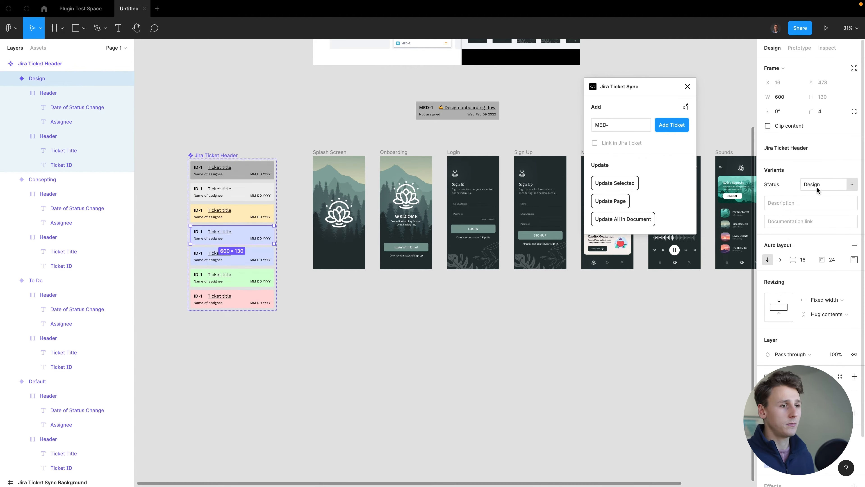
{"action": "left_click", "coordinate": [230, 262]}
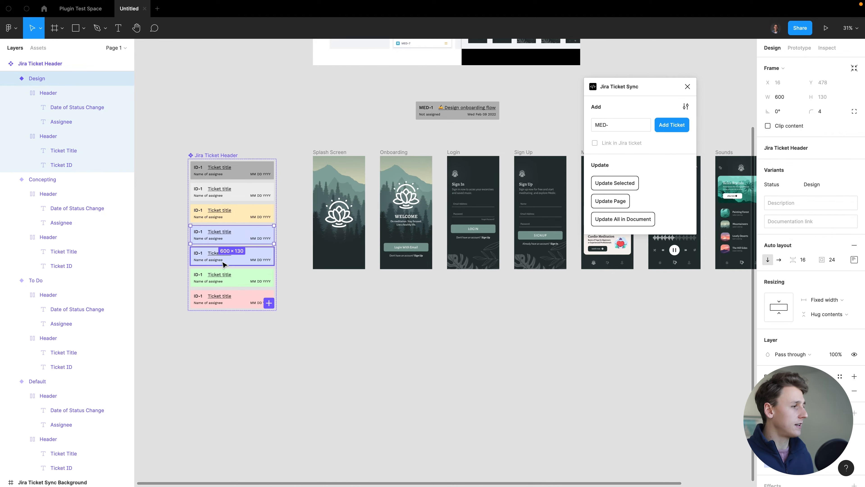
{"action": "left_click", "coordinate": [231, 282]}
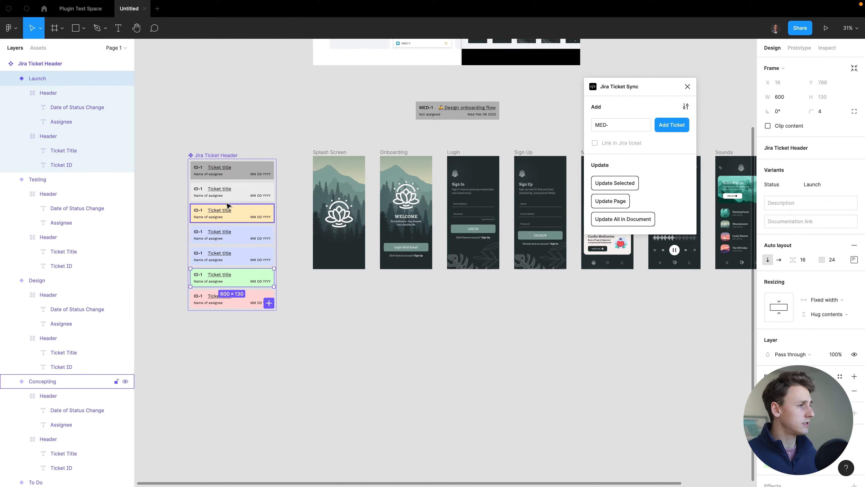
{"action": "left_click", "coordinate": [233, 236]}
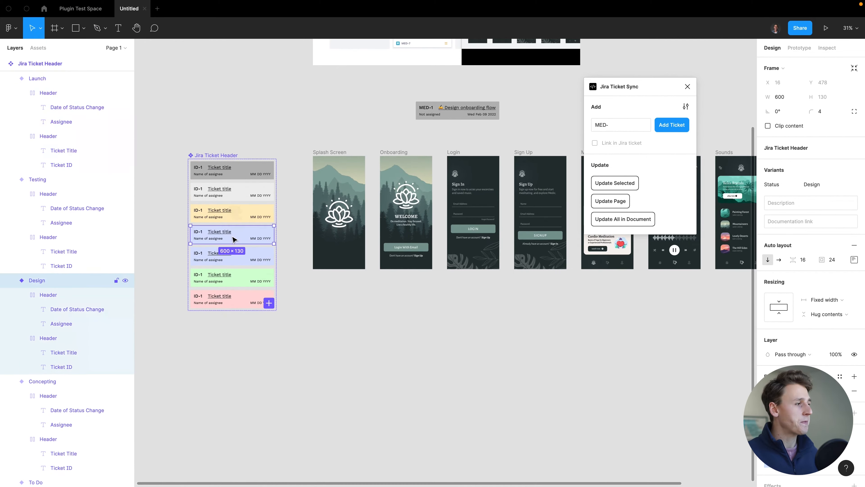
{"action": "left_click", "coordinate": [828, 184]}
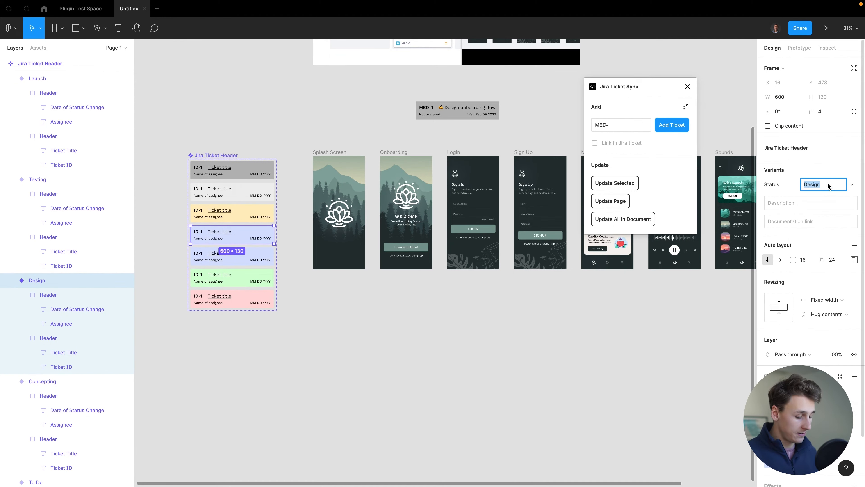
{"action": "type", "text": "Draftin"}
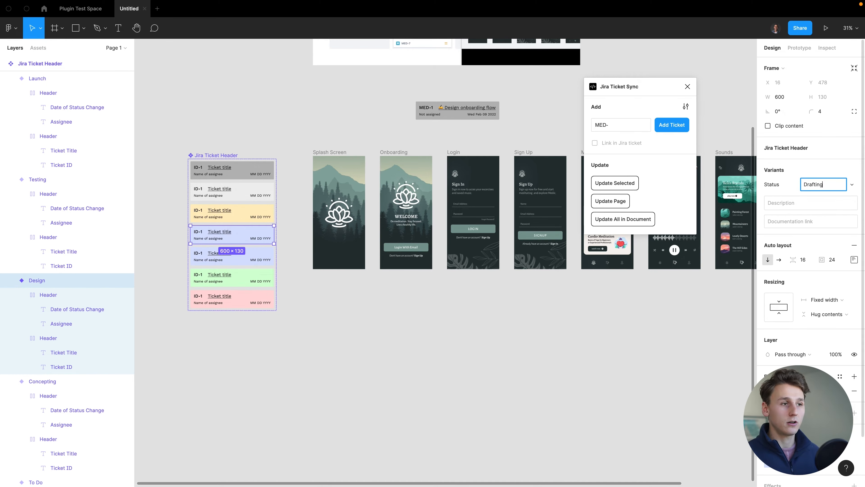
{"action": "left_click", "coordinate": [644, 365]}
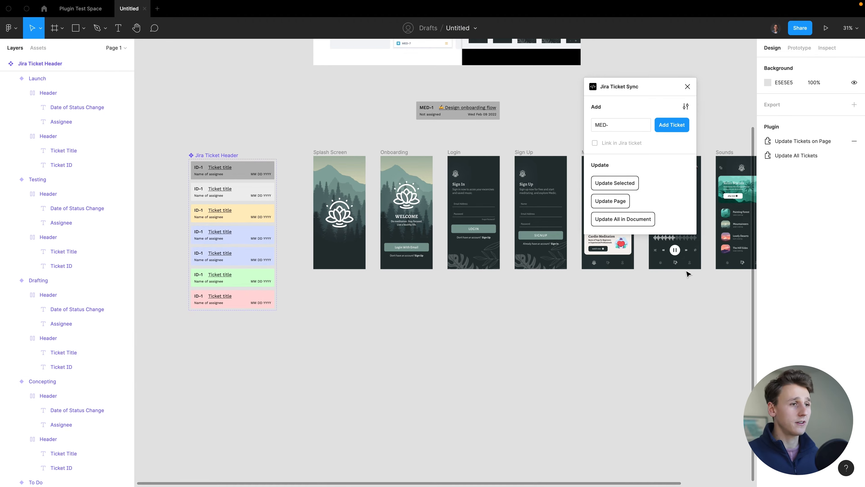
- Sync the MED-1 header with Jira so it takes the Drafting colour
{"action": "left_click", "coordinate": [454, 117]}
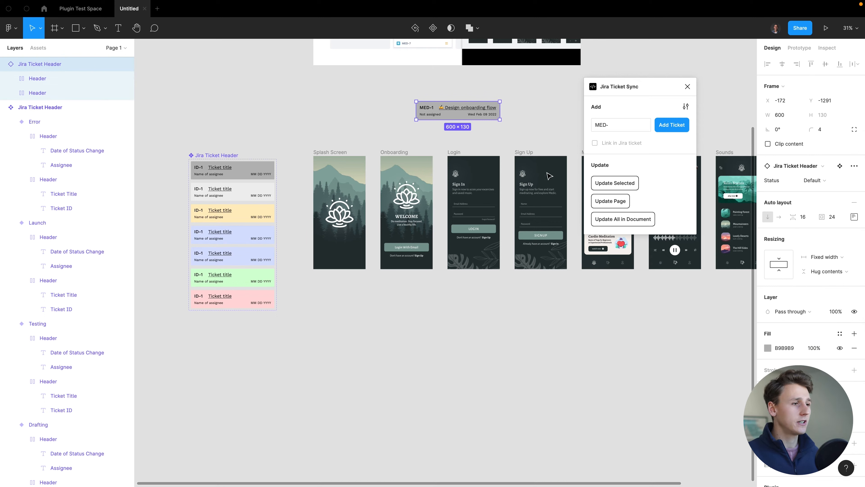
{"action": "left_click", "coordinate": [623, 187]}
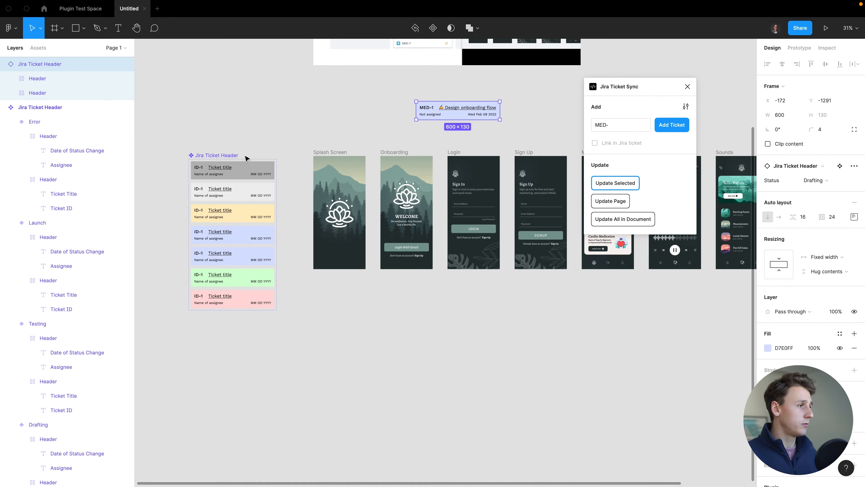
{"action": "scroll", "coordinate": [250, 157], "scroll_direction": "left", "scroll_amount": 2}
{"action": "scroll", "coordinate": [270, 161], "scroll_direction": "left", "scroll_amount": 5}
{"action": "scroll", "coordinate": [295, 220], "scroll_direction": "up", "scroll_amount": 5}
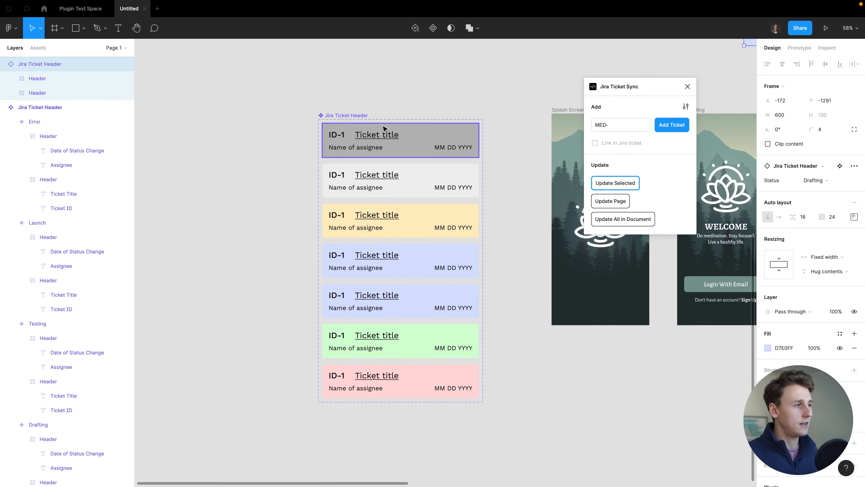
- Inspect the To Do, Error and Default header variants
{"action": "left_click", "coordinate": [413, 147]}
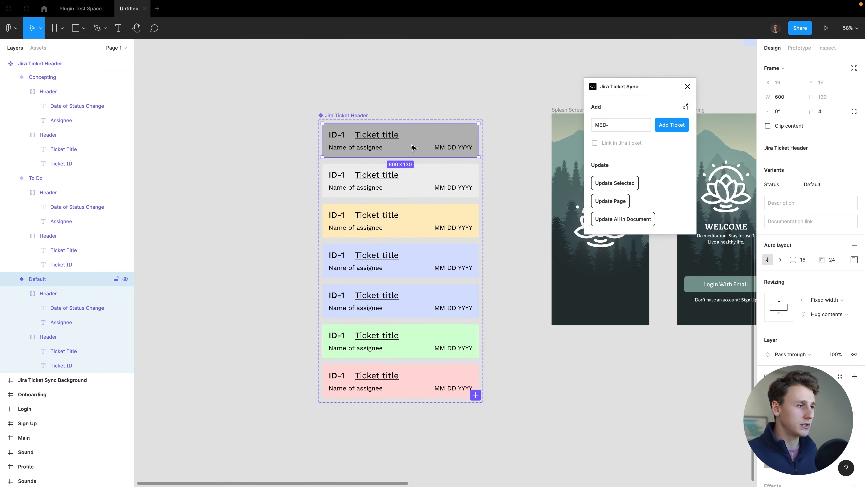
{"action": "left_click", "coordinate": [416, 185]}
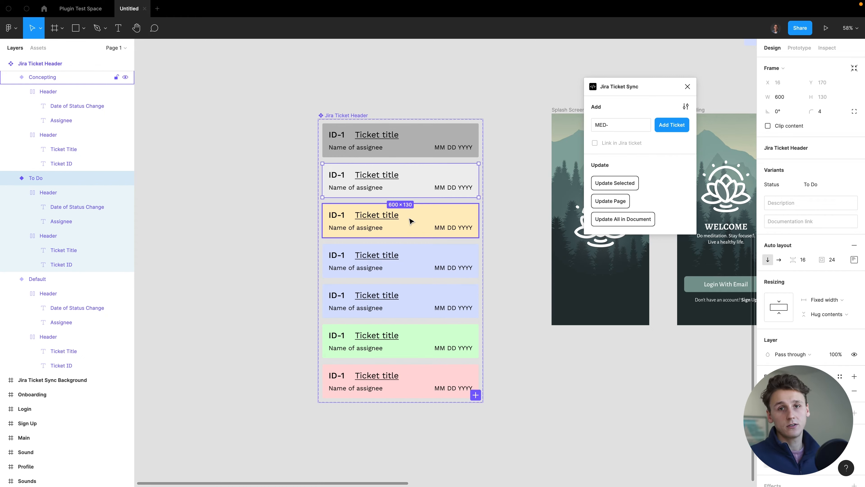
{"action": "left_click", "coordinate": [411, 385]}
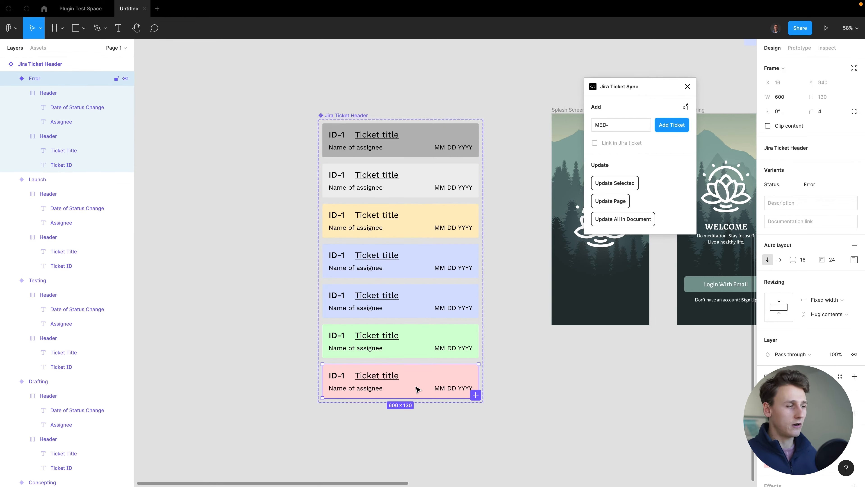
{"action": "left_click", "coordinate": [423, 137]}
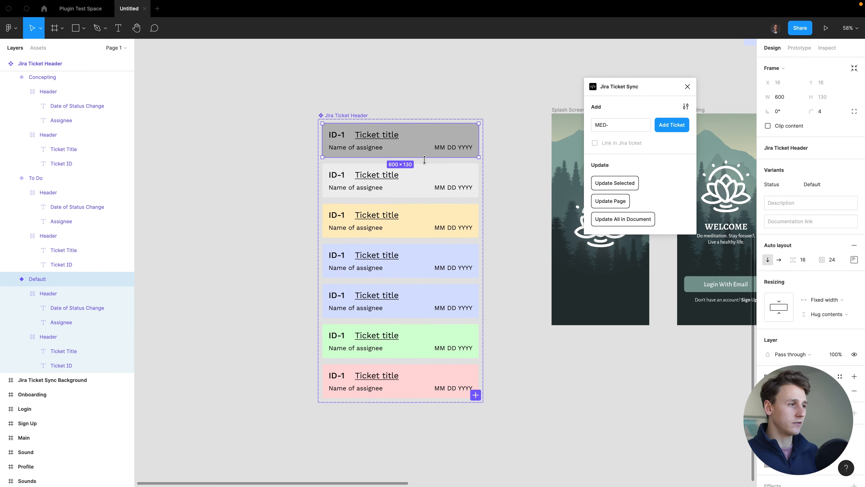
{"action": "left_click", "coordinate": [432, 178]}
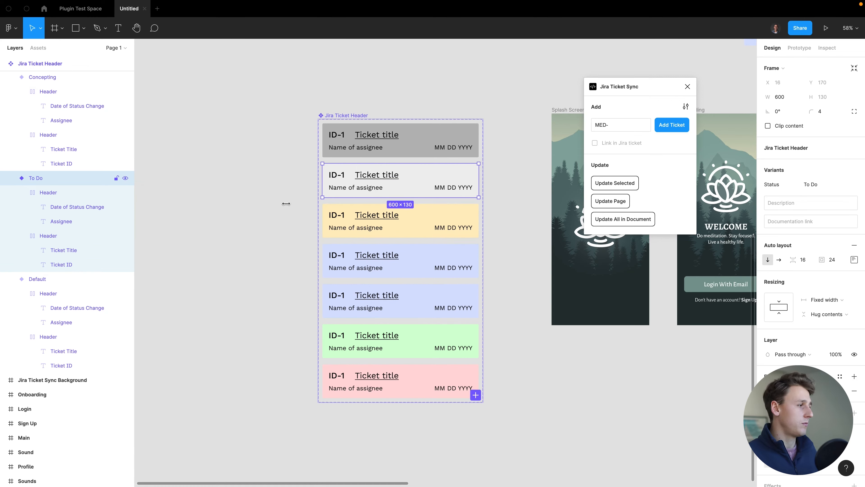
{"action": "left_click", "coordinate": [82, 223]}
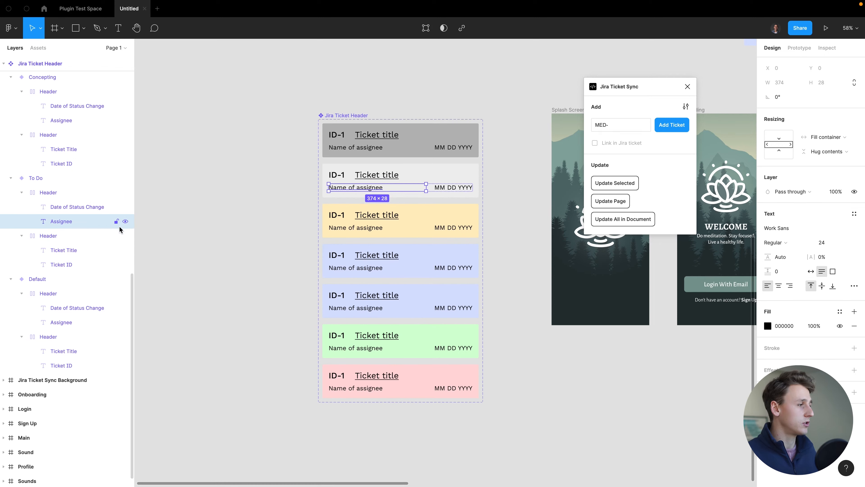
{"action": "left_click", "coordinate": [125, 221]}
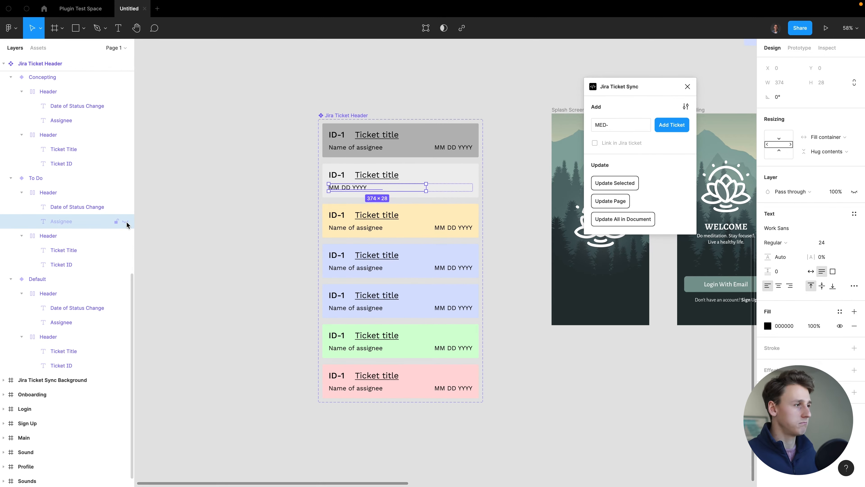
{"action": "left_click", "coordinate": [126, 221]}
{"action": "left_click", "coordinate": [256, 233]}
{"action": "scroll", "coordinate": [256, 233], "scroll_direction": "down", "scroll_amount": 5}
{"action": "scroll", "coordinate": [451, 266], "scroll_direction": "right", "scroll_amount": 2}
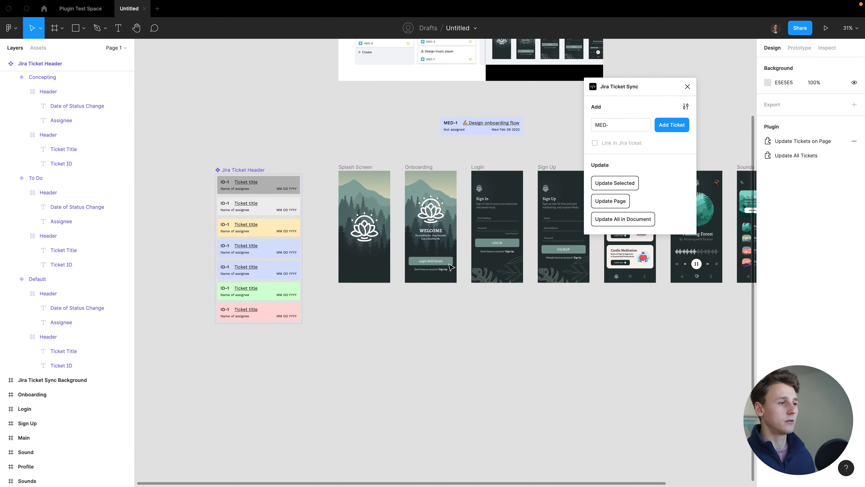
{"action": "scroll", "coordinate": [487, 343], "scroll_direction": "up", "scroll_amount": 3}
- Move the MED-1 header directly above the Splash Screen frame
{"action": "scroll", "coordinate": [513, 131], "scroll_direction": "up", "scroll_amount": 2}
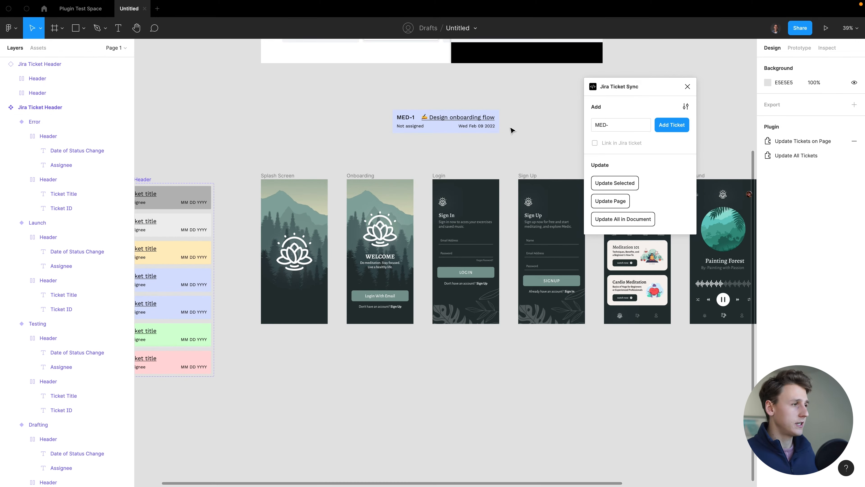
{"action": "left_click_drag", "start_coordinate": [451, 128], "coordinate": [413, 157]}
{"action": "left_click", "coordinate": [467, 146]}
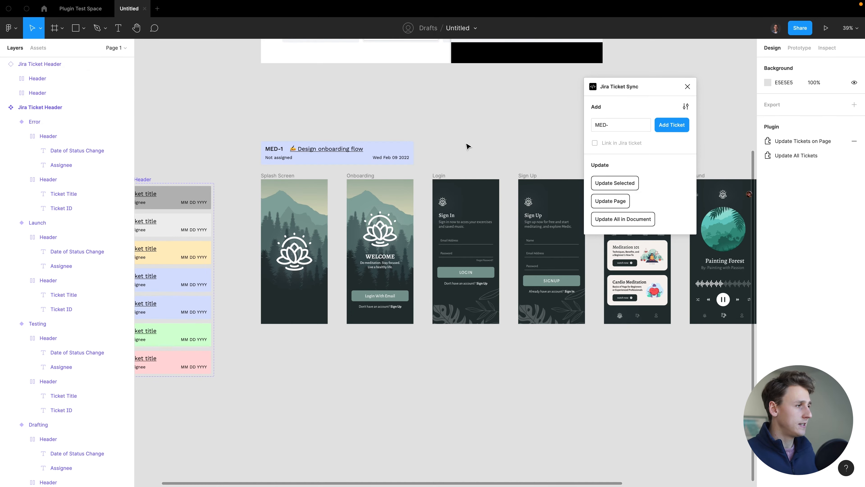
- Check the Jira board in the browser, then return to the plugin's ticket ID field
{"action": "scroll", "coordinate": [467, 146], "scroll_direction": "right", "scroll_amount": 3}
{"action": "key", "text": "ctrl+Left"}
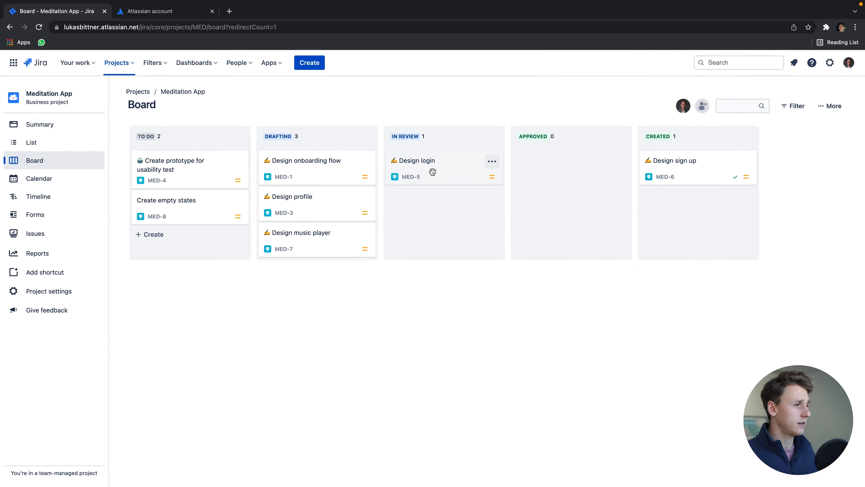
{"action": "key", "text": "ctrl+Right"}
{"action": "left_click", "coordinate": [616, 126]}
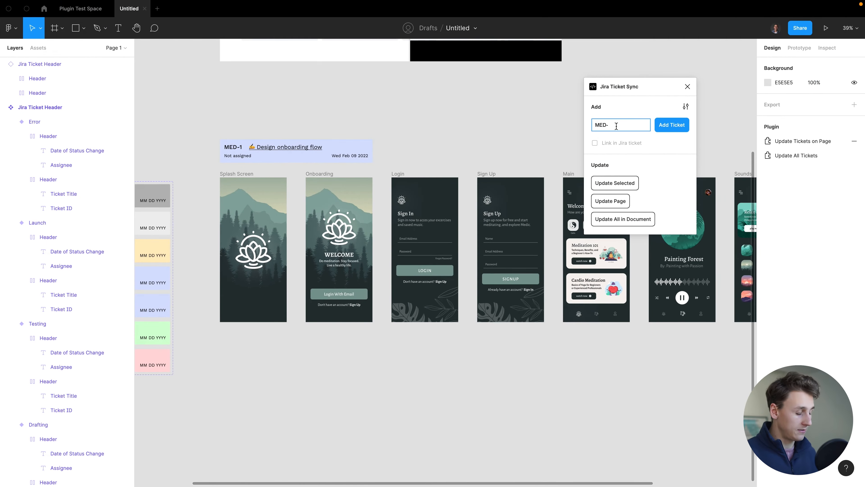
- Add the MED-5 ticket header and place it above the Login frame
{"action": "type", "text": "5"}
{"action": "key", "text": "Return"}
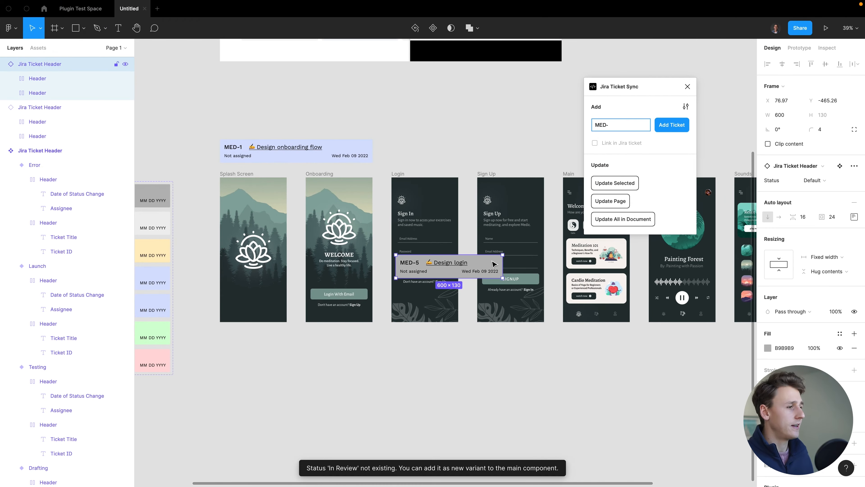
{"action": "left_click_drag", "start_coordinate": [493, 264], "coordinate": [545, 153]}
{"action": "scroll", "coordinate": [238, 306], "scroll_direction": "left", "scroll_amount": 5}
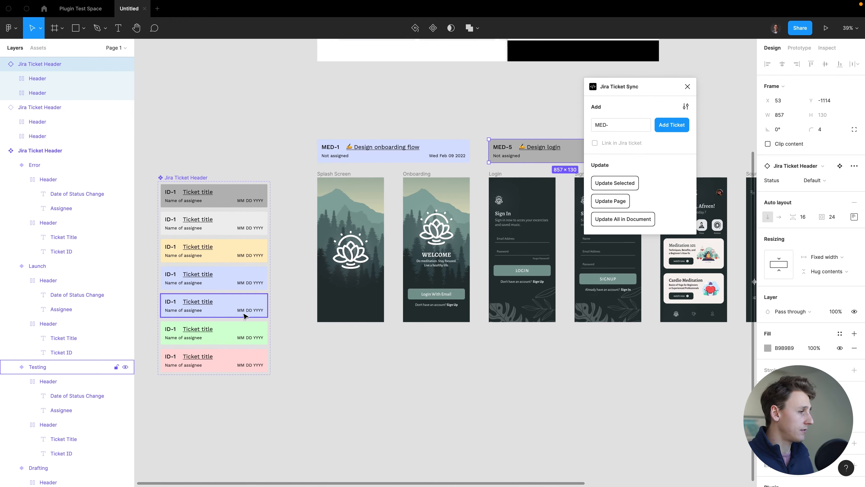
- Rename the Testing status variant to In Review
{"action": "left_click", "coordinate": [235, 313]}
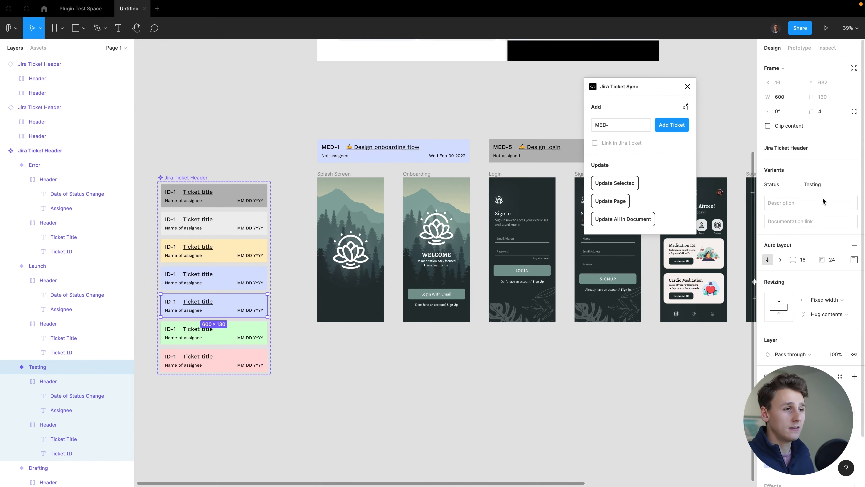
{"action": "left_click", "coordinate": [824, 185]}
{"action": "type", "text": "In Rew"}
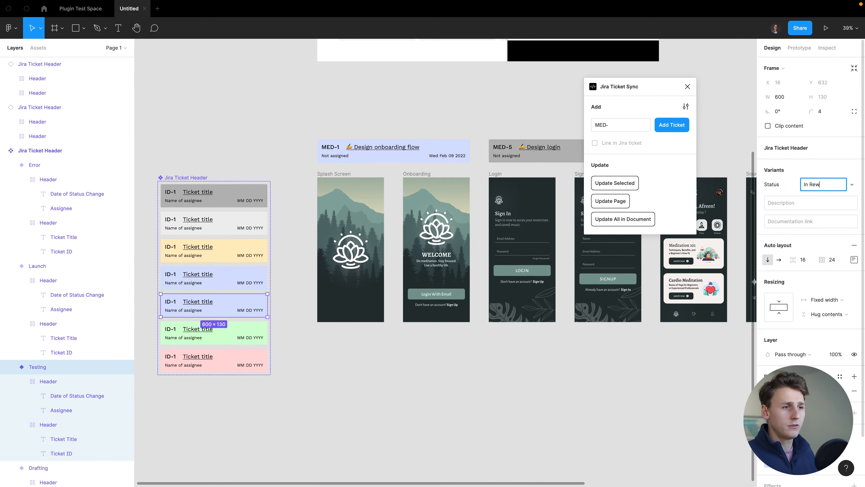
{"action": "key", "text": "BackSpace"}
{"action": "type", "text": "view"}
{"action": "key", "text": "Return"}
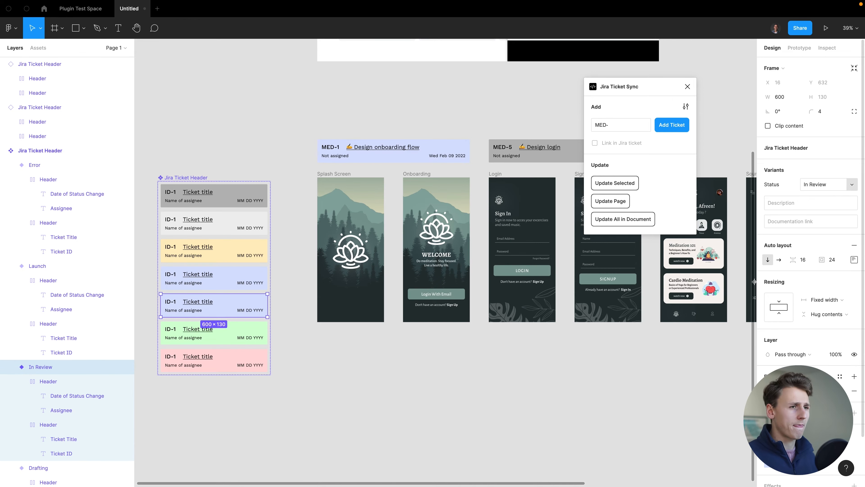
{"action": "left_click", "coordinate": [566, 403]}
- Update the MED-5 'Design login' header from Jira so it turns In Review light blue
{"action": "scroll", "coordinate": [572, 390], "scroll_direction": "down", "scroll_amount": 2}
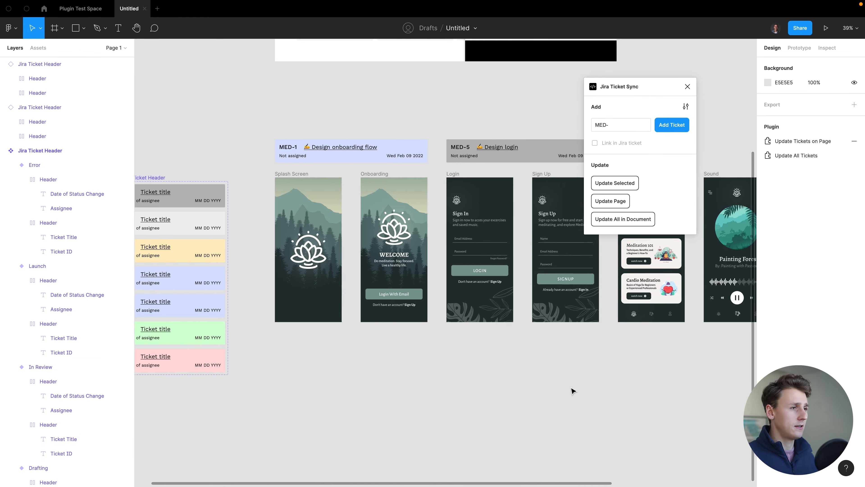
{"action": "left_click", "coordinate": [532, 192]}
{"action": "left_click", "coordinate": [615, 182]}
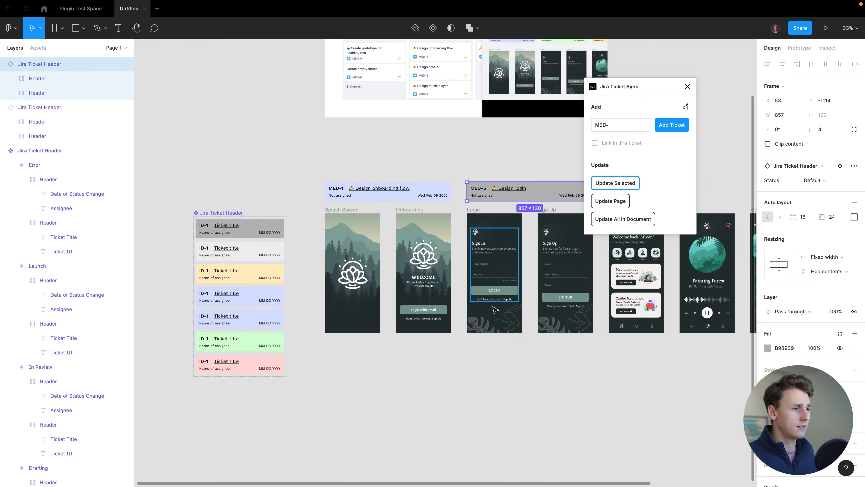
{"action": "scroll", "coordinate": [494, 305], "scroll_direction": "right", "scroll_amount": 2}
{"action": "scroll", "coordinate": [495, 307], "scroll_direction": "right", "scroll_amount": 1}
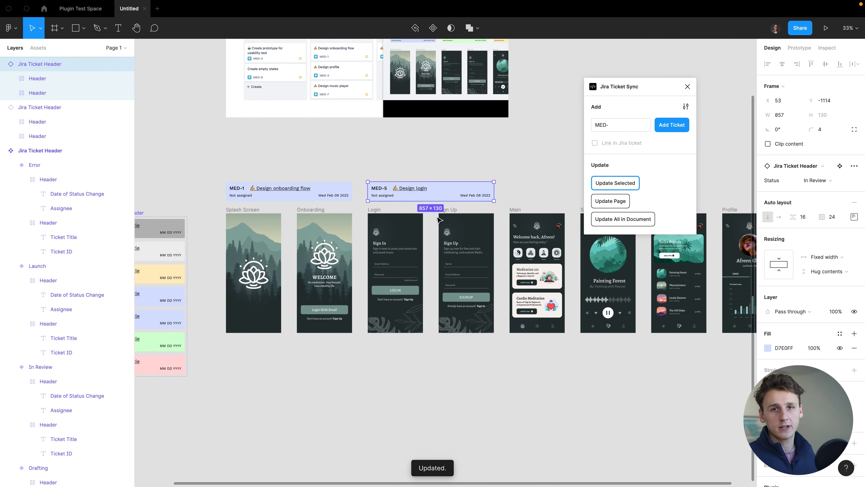
{"action": "left_click", "coordinate": [490, 168]}
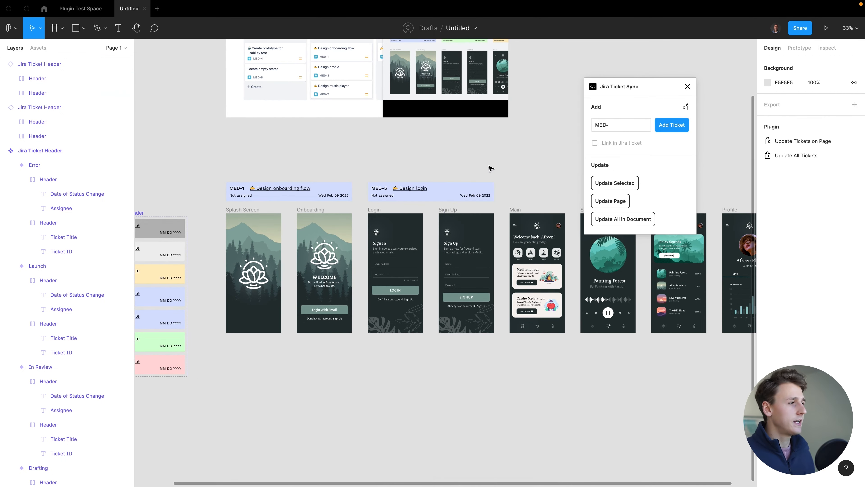
{"action": "scroll", "coordinate": [578, 191], "scroll_direction": "right", "scroll_amount": 3}
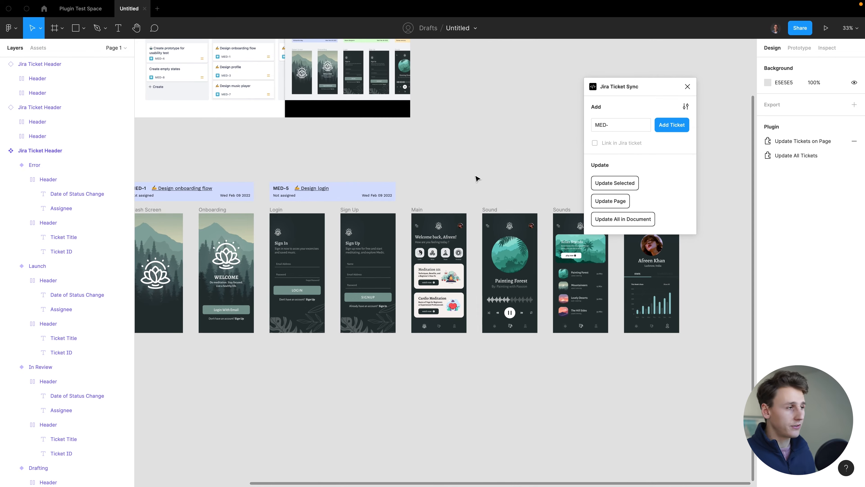
{"action": "scroll", "coordinate": [477, 179], "scroll_direction": "left", "scroll_amount": 5}
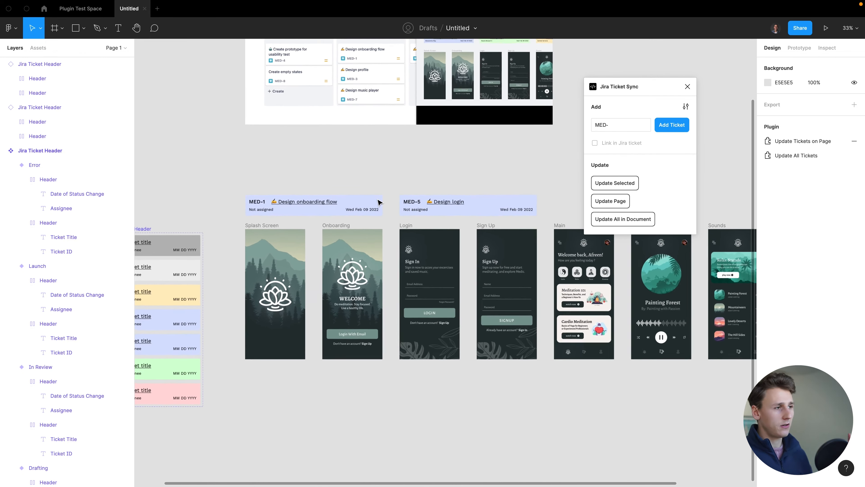
{"action": "scroll", "coordinate": [379, 202], "scroll_direction": "up", "scroll_amount": 2}
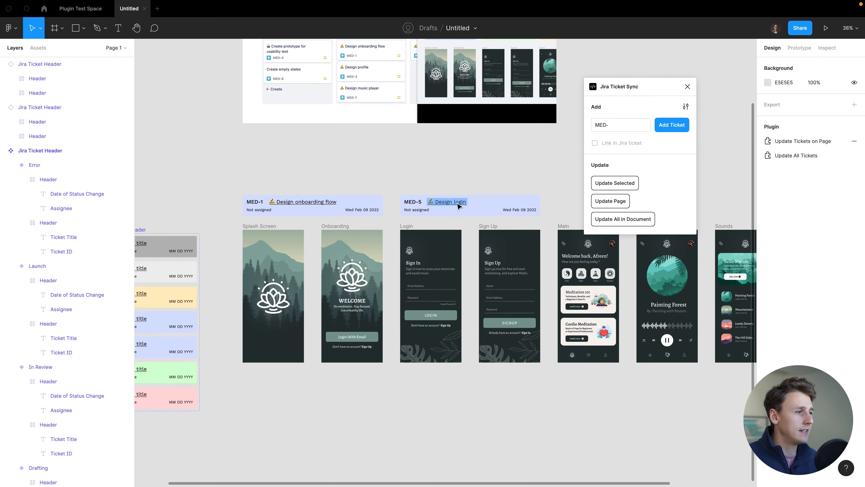
- Open the MED-5 'Design login' header's title link, reaching Figma's leaving-site notice
{"action": "mouse_move", "coordinate": [459, 207]}
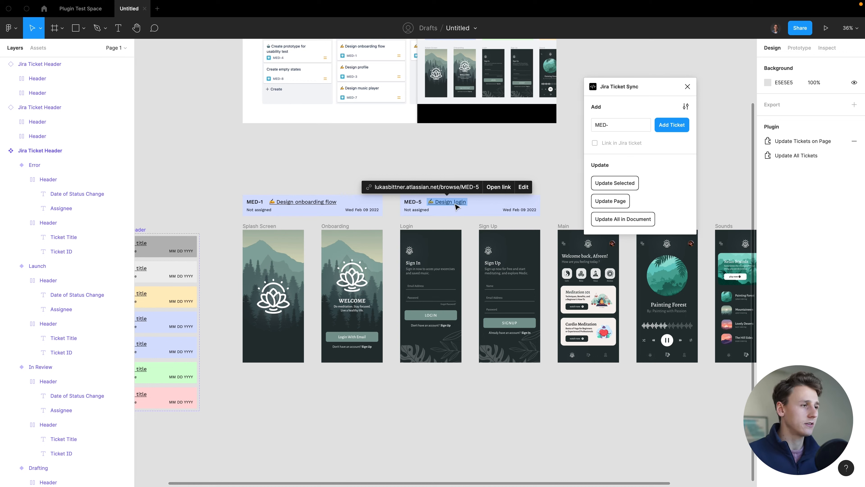
{"action": "left_click", "coordinate": [503, 187]}
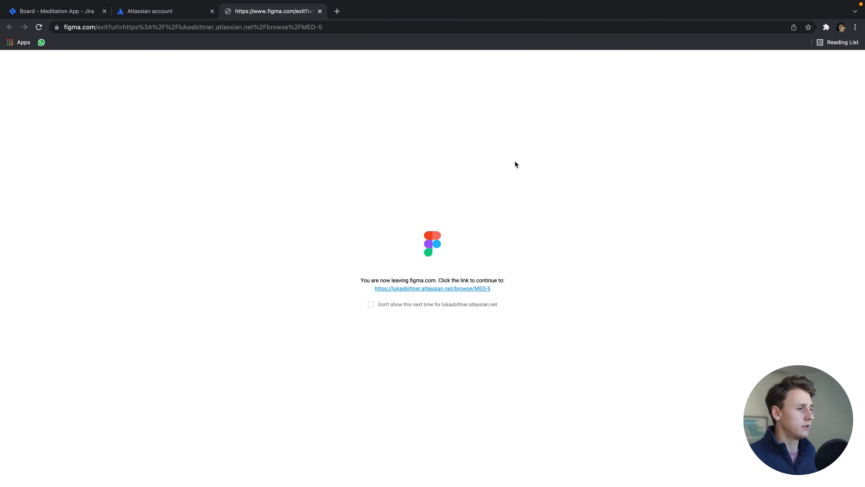
- Turn off the leaving-Figma notice and continue to the MED-5 issue in Jira
{"action": "left_click", "coordinate": [372, 305]}
{"action": "left_click", "coordinate": [399, 288]}
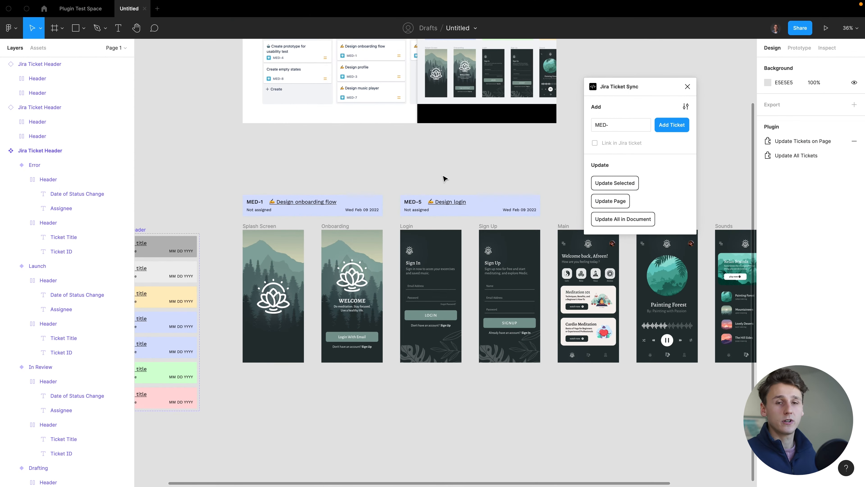
- Open the sync plugin's Jira settings and copy this file's share link
{"action": "left_click", "coordinate": [685, 106]}
{"action": "left_click", "coordinate": [606, 303]}
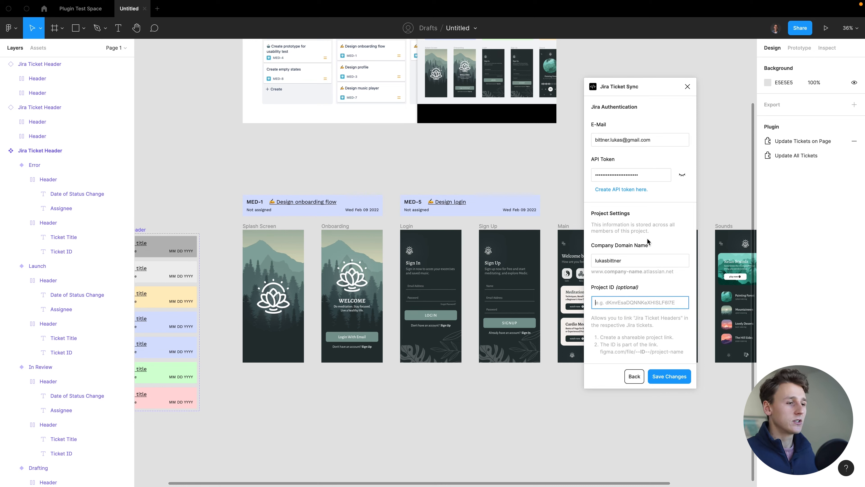
{"action": "left_click", "coordinate": [799, 31]}
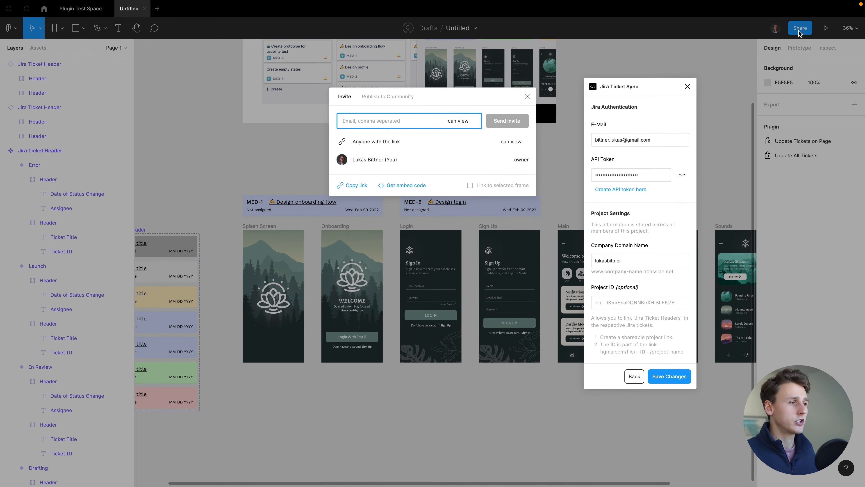
{"action": "left_click", "coordinate": [357, 187]}
{"action": "left_click", "coordinate": [527, 97]}
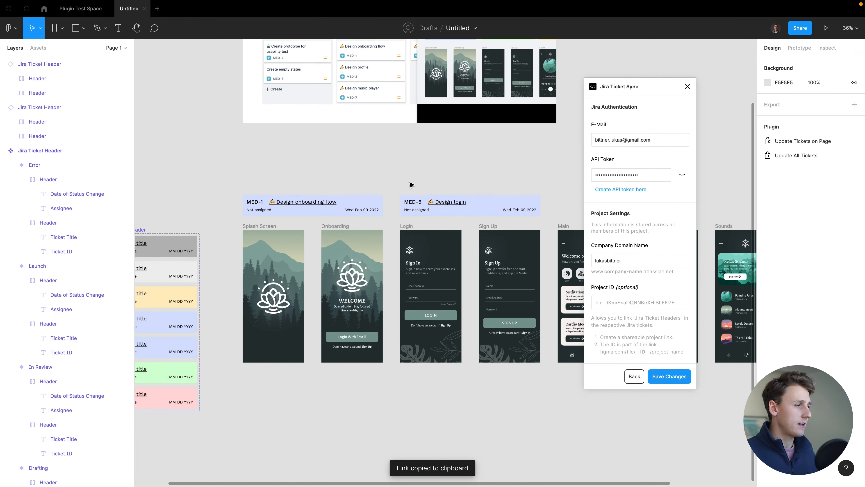
- Paste the file link above the ticket headers and select its file ID portion
{"action": "key", "text": "ctrl+v"}
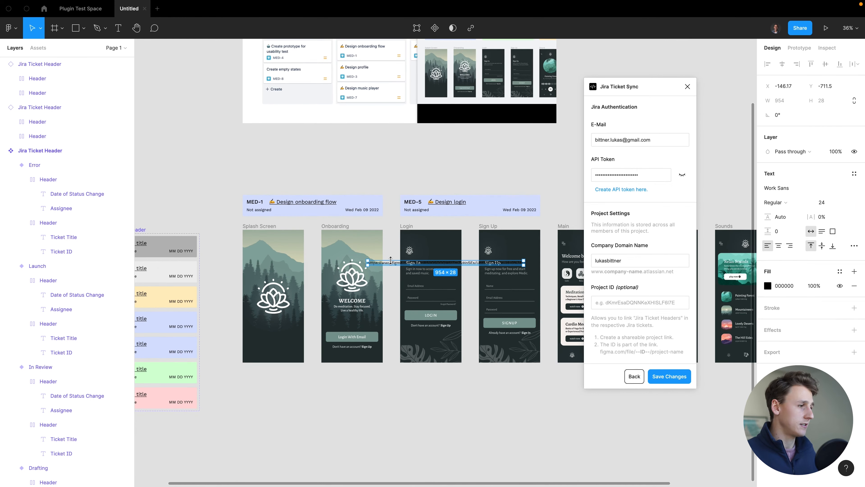
{"action": "left_click_drag", "start_coordinate": [390, 267], "coordinate": [382, 163]}
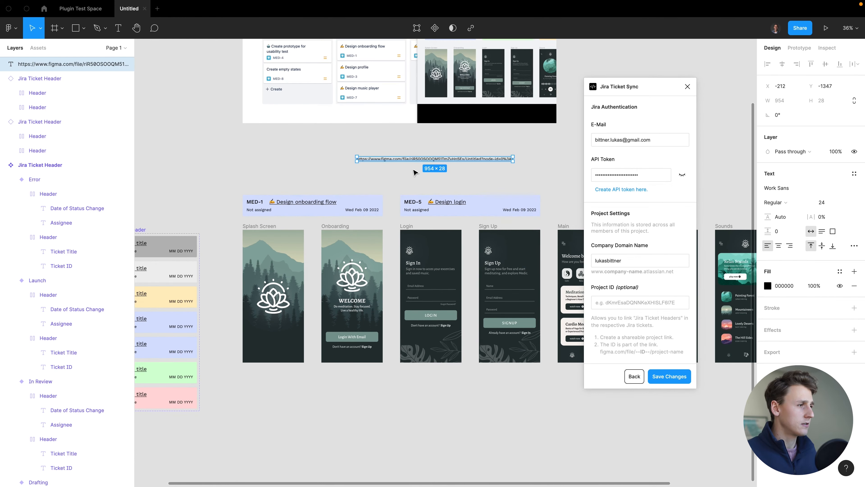
{"action": "scroll", "coordinate": [419, 172], "scroll_direction": "up", "scroll_amount": 5}
{"action": "scroll", "coordinate": [463, 170], "scroll_direction": "up", "scroll_amount": 2}
{"action": "left_click", "coordinate": [465, 173]}
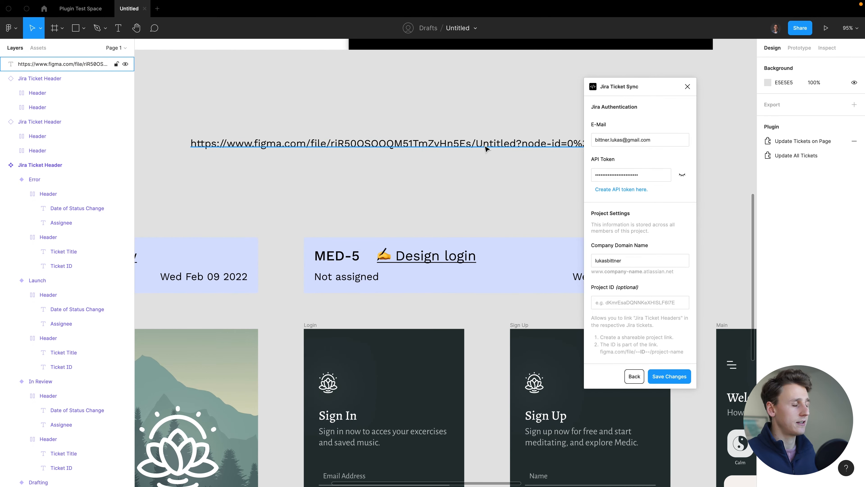
{"action": "double_click", "coordinate": [454, 145]}
{"action": "double_click", "coordinate": [415, 140]}
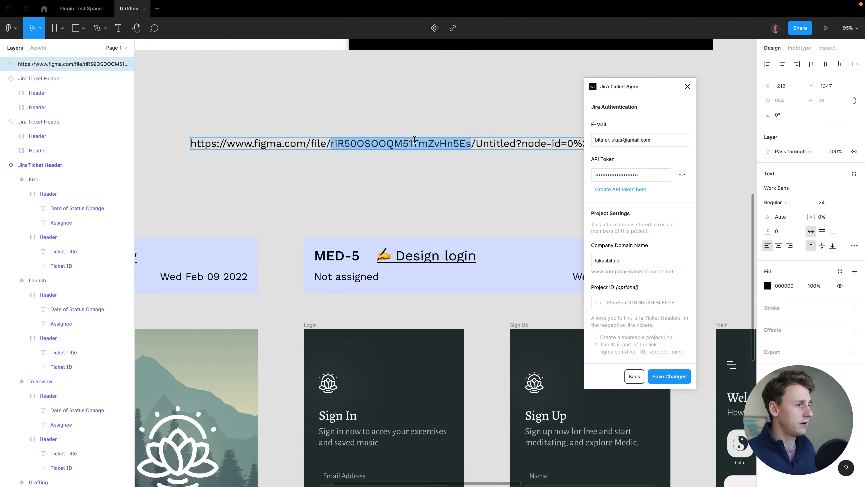
{"action": "key", "text": "Escape"}
- Paste the file ID into the plugin's Project ID field and save the settings
{"action": "scroll", "coordinate": [426, 195], "scroll_direction": "down", "scroll_amount": 5}
{"action": "scroll", "coordinate": [426, 195], "scroll_direction": "down", "scroll_amount": 1}
{"action": "left_click", "coordinate": [634, 303]}
{"action": "key", "text": "ctrl+v"}
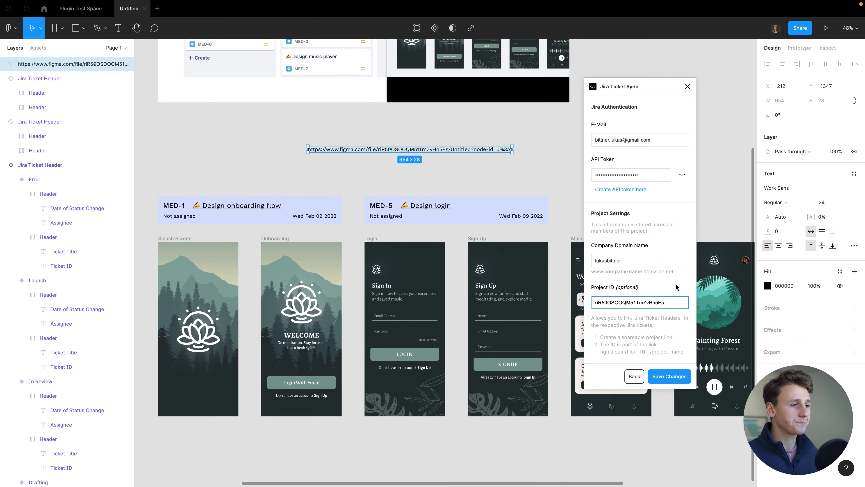
{"action": "left_click", "coordinate": [665, 377]}
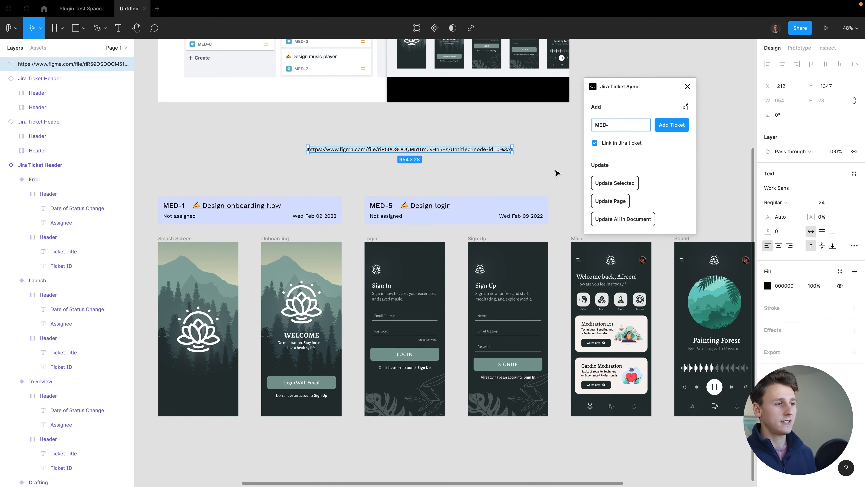
- Open the Meditation App board in the browser, then return to Figma
{"action": "scroll", "coordinate": [556, 173], "scroll_direction": "right", "scroll_amount": 2}
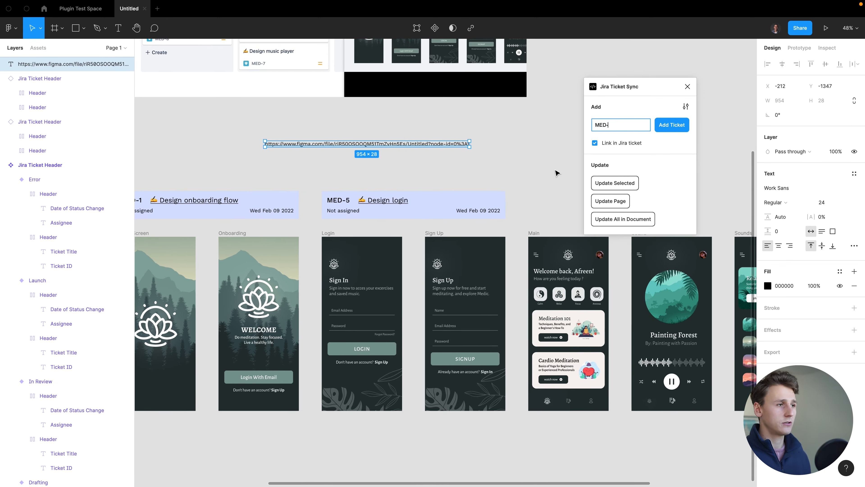
{"action": "scroll", "coordinate": [556, 173], "scroll_direction": "down", "scroll_amount": 2}
{"action": "key", "text": "ctrl+Left"}
{"action": "key", "text": "ctrl+Right"}
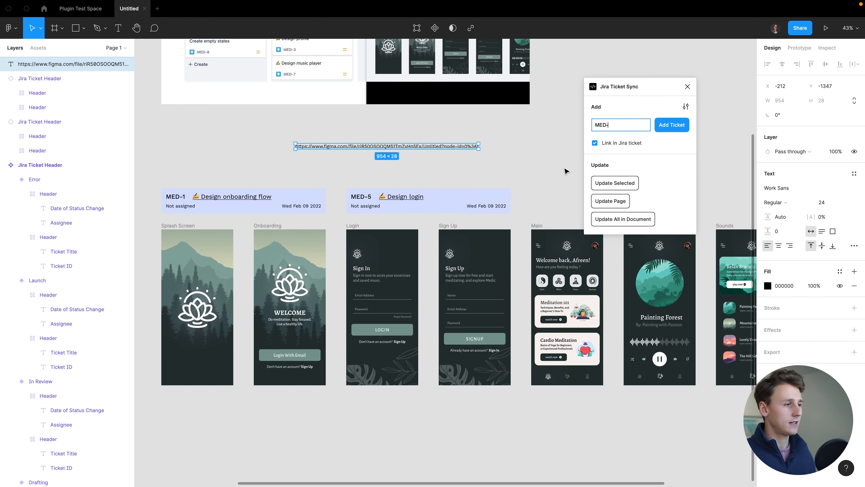
{"action": "scroll", "coordinate": [565, 169], "scroll_direction": "right", "scroll_amount": 3}
{"action": "scroll", "coordinate": [564, 169], "scroll_direction": "down", "scroll_amount": 1}
{"action": "key", "text": "ctrl+Left"}
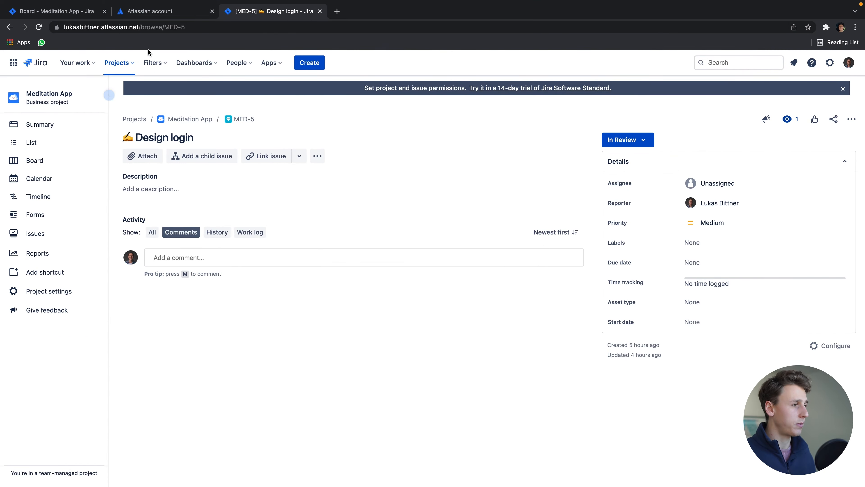
{"action": "left_click", "coordinate": [71, 11]}
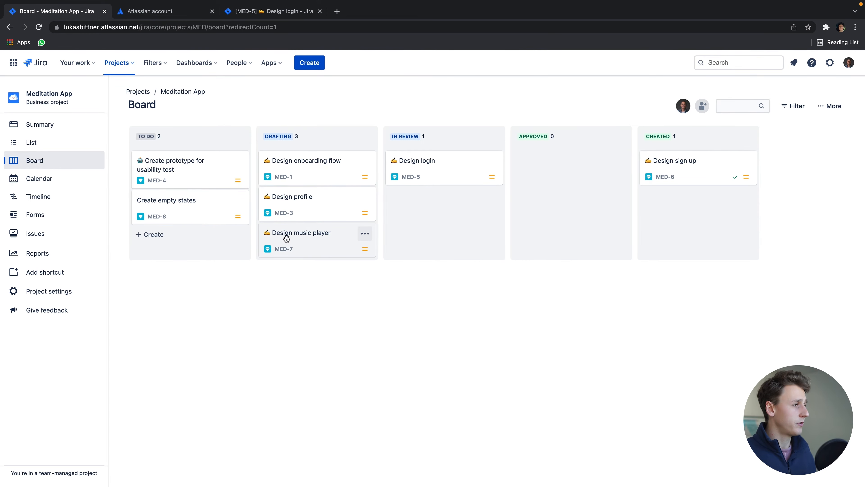
{"action": "key", "text": "ctrl+Right"}
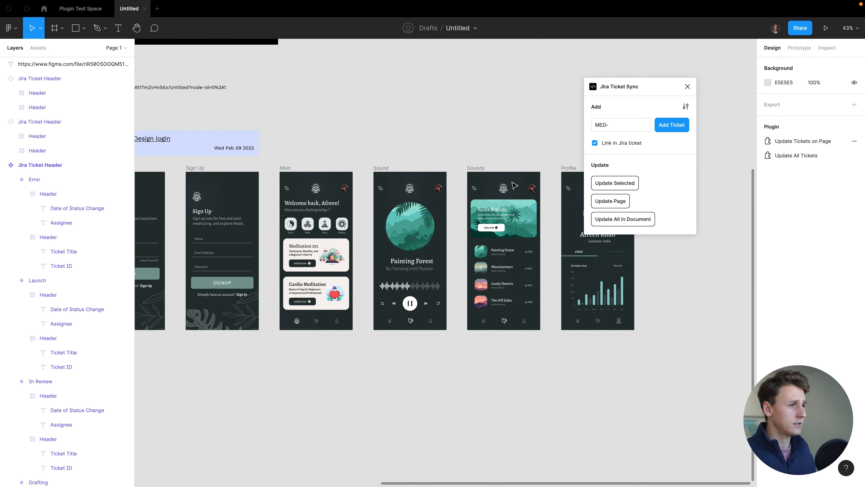
- Add the MED-7 ticket header, placed beside Design login and widened
{"action": "left_click", "coordinate": [626, 123]}
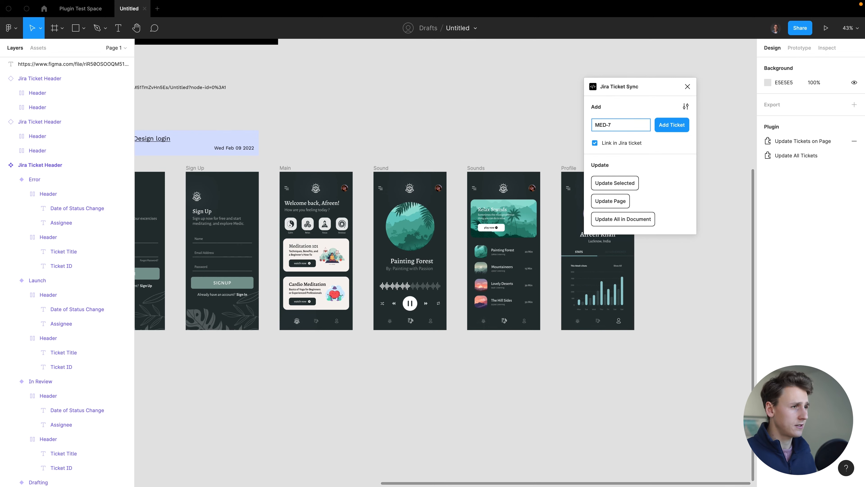
{"action": "type", "text": "7"}
{"action": "key", "text": "Return"}
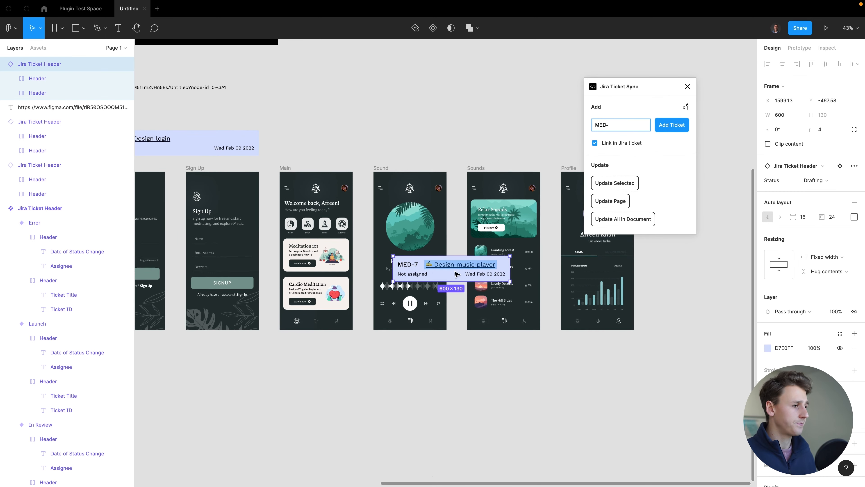
{"action": "left_click_drag", "start_coordinate": [456, 272], "coordinate": [436, 152]}
{"action": "left_click_drag", "start_coordinate": [491, 149], "coordinate": [540, 148]}
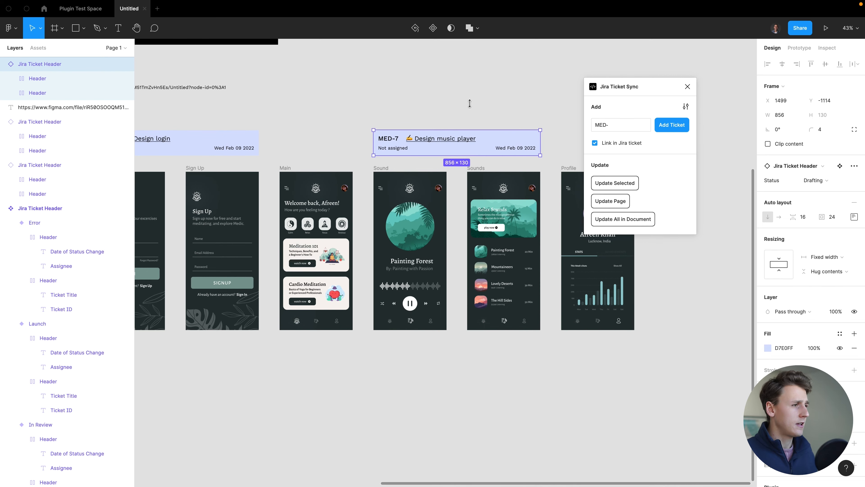
- Open the MED-7 header's title link in the browser
{"action": "left_click", "coordinate": [464, 102]}
{"action": "left_click", "coordinate": [455, 139]}
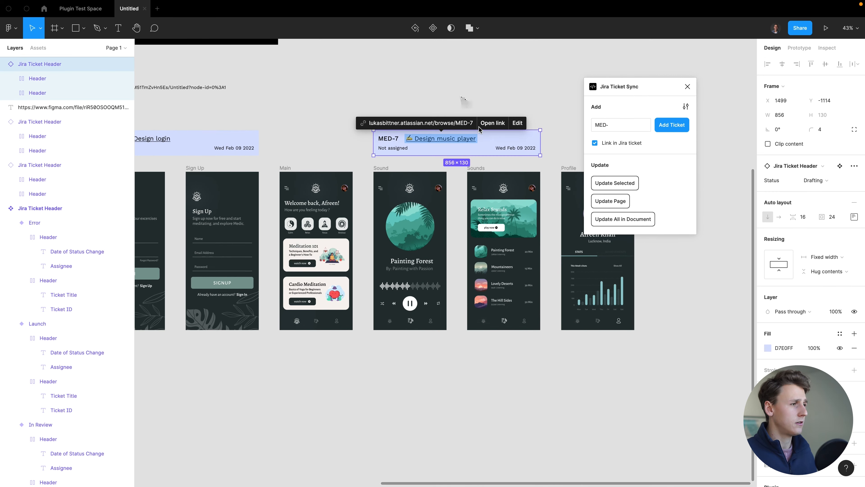
{"action": "left_click", "coordinate": [497, 124]}
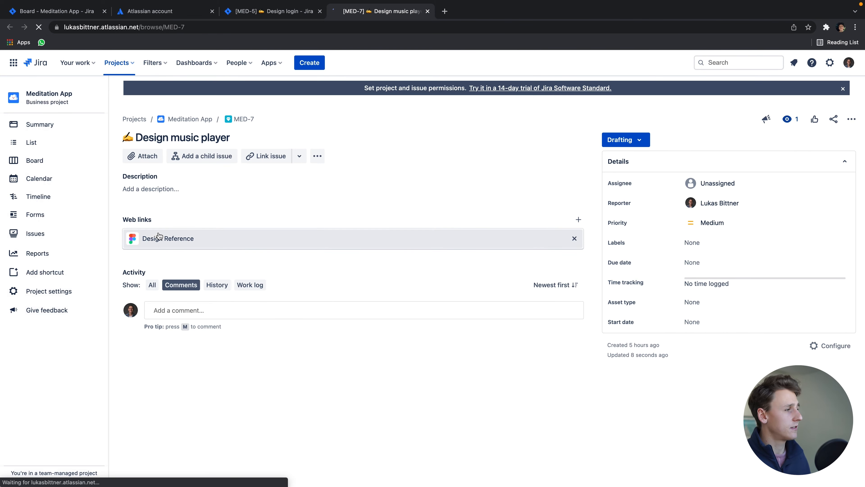
- Open MED-7's Design Reference web link, landing on the Figma file's MED-7 header
{"action": "left_click", "coordinate": [171, 245]}
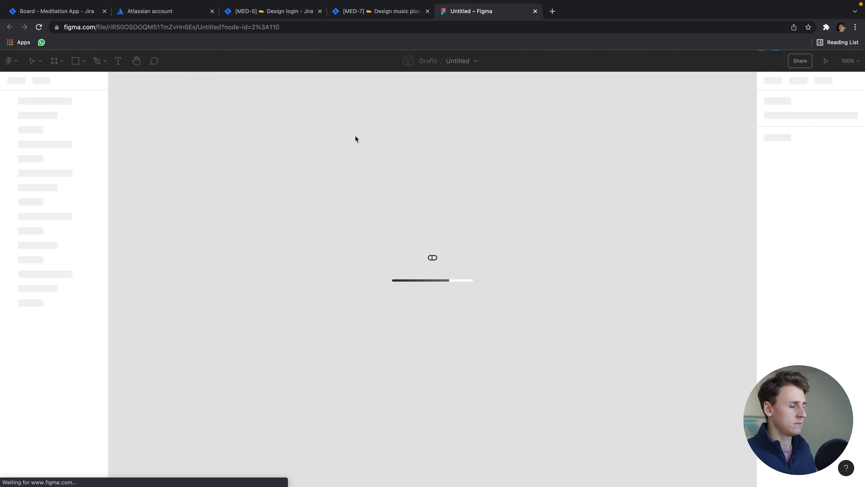
- Close the browser copy of the Figma file, view the Jira board, then return to desktop Figma
{"action": "left_click", "coordinate": [497, 199]}
{"action": "scroll", "coordinate": [497, 197], "scroll_direction": "down", "scroll_amount": 10}
{"action": "scroll", "coordinate": [494, 195], "scroll_direction": "up", "scroll_amount": 5}
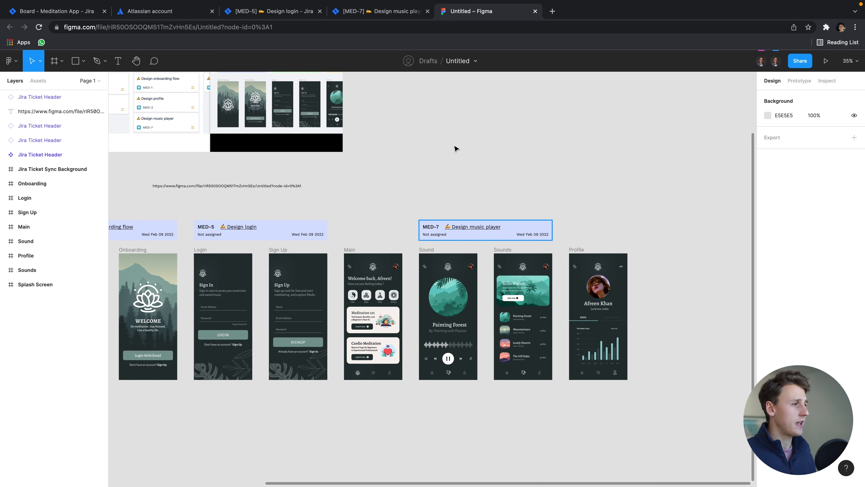
{"action": "scroll", "coordinate": [454, 150], "scroll_direction": "up", "scroll_amount": 1}
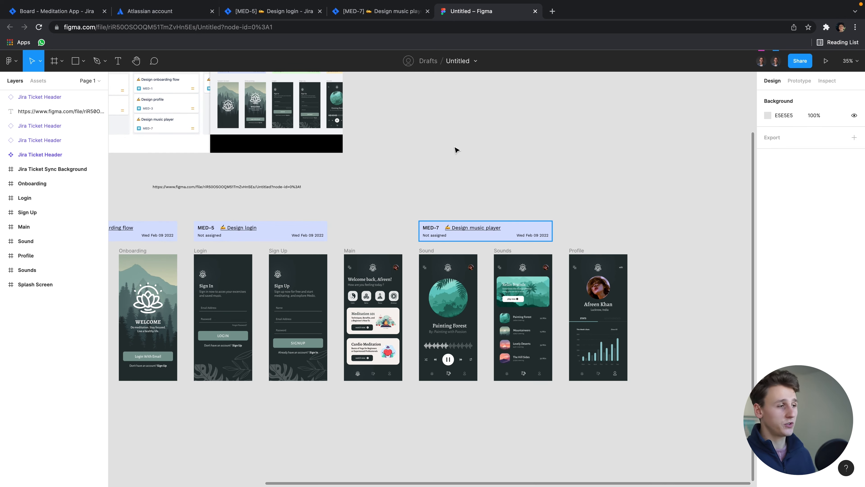
{"action": "left_click", "coordinate": [535, 11]}
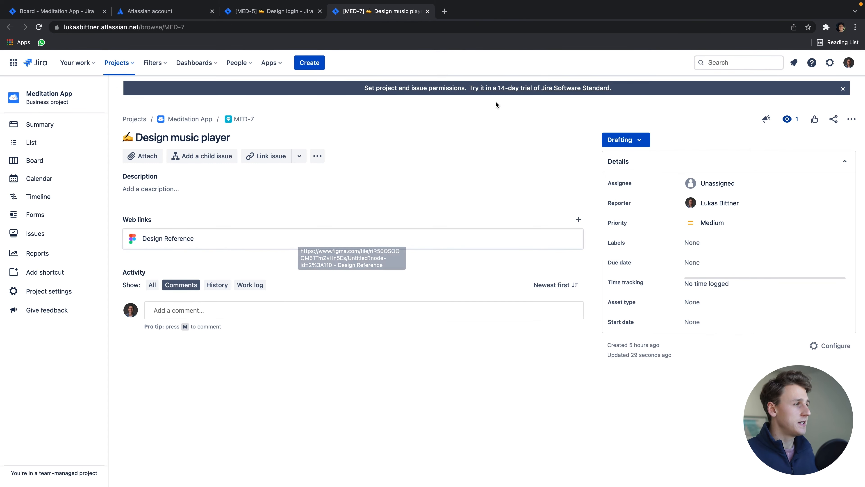
{"action": "left_click", "coordinate": [68, 11]}
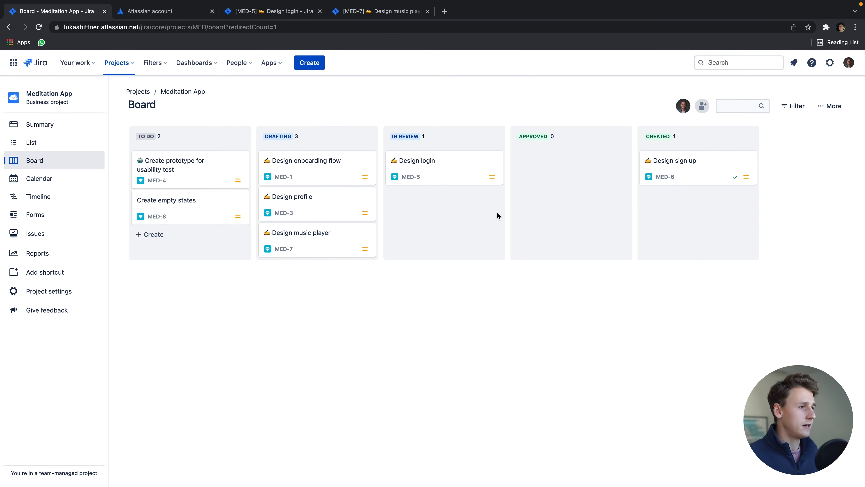
{"action": "key", "text": "ctrl+Right"}
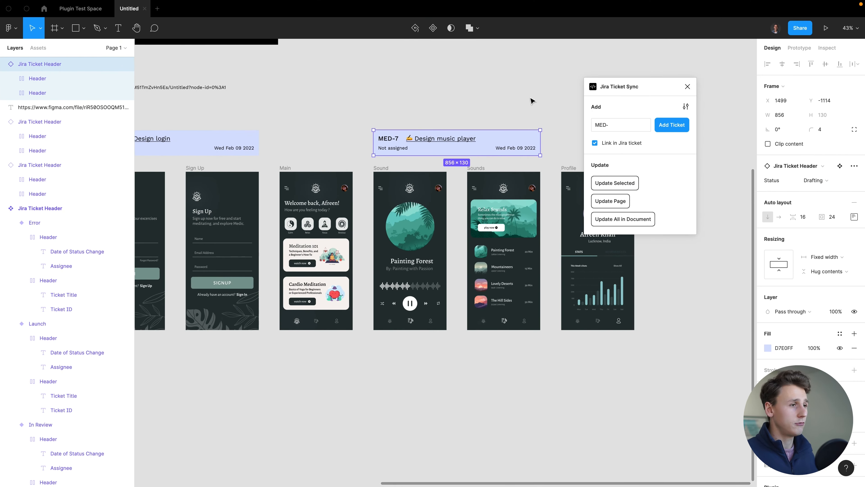
- Deselect the MED-7 header, zoom out, and switch to the Jira Meditation App board
{"action": "left_click", "coordinate": [480, 114]}
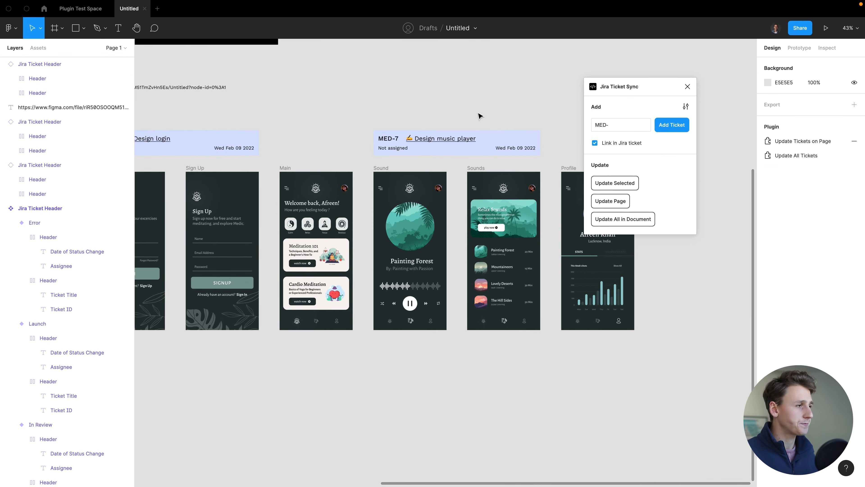
{"action": "scroll", "coordinate": [478, 115], "scroll_direction": "down", "scroll_amount": 5}
{"action": "scroll", "coordinate": [479, 116], "scroll_direction": "down", "scroll_amount": 3}
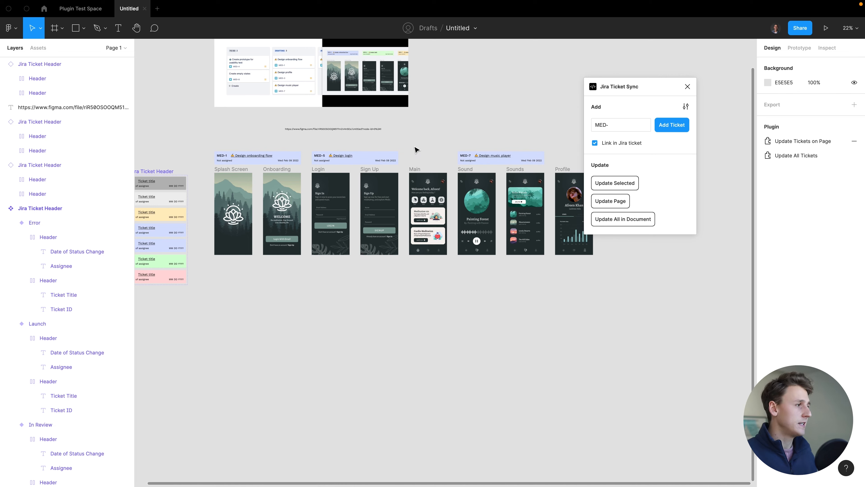
{"action": "key", "text": "ctrl+Left"}
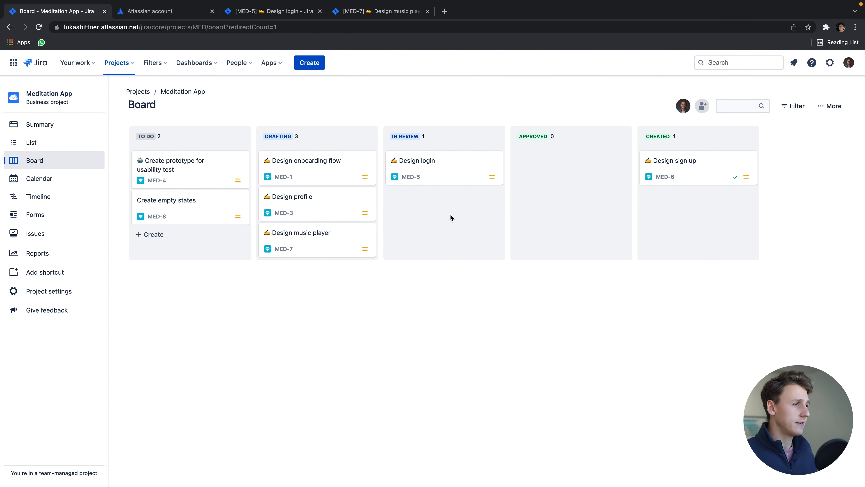
- Move MED-1 and MED-7 from Drafting to Created and assign MED-7 to its reporter
{"action": "left_click_drag", "start_coordinate": [310, 172], "coordinate": [697, 214]}
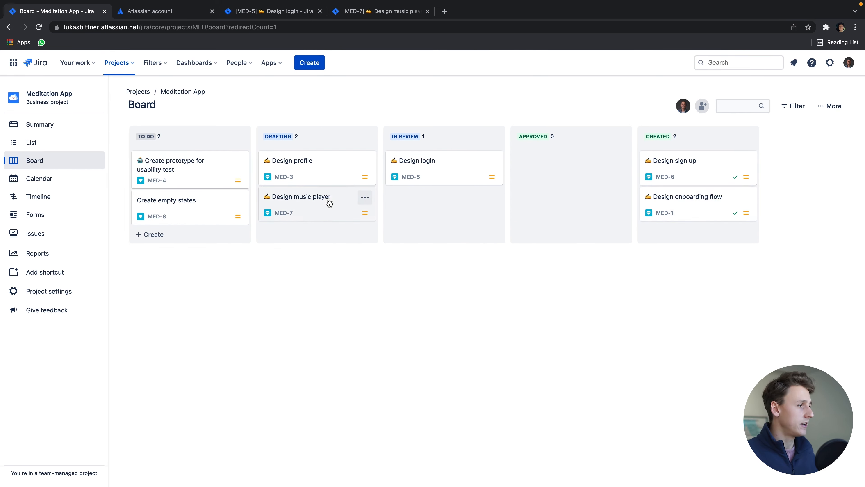
{"action": "left_click_drag", "start_coordinate": [359, 205], "coordinate": [716, 233]}
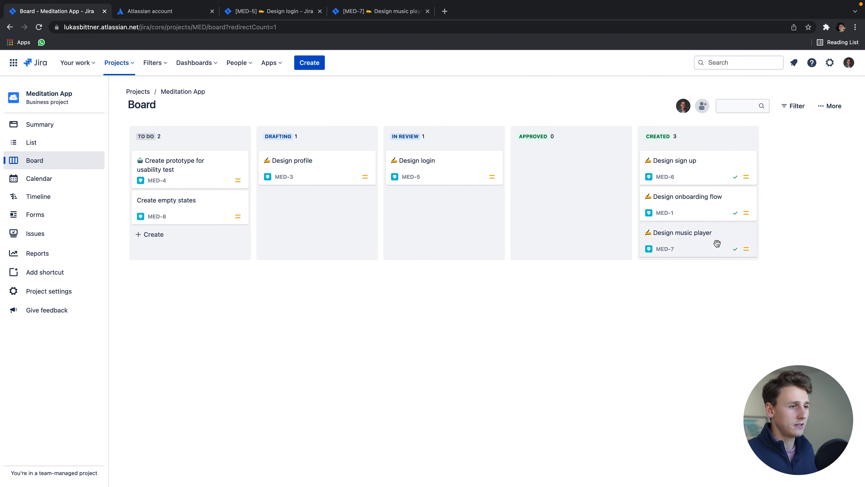
{"action": "left_click", "coordinate": [713, 234]}
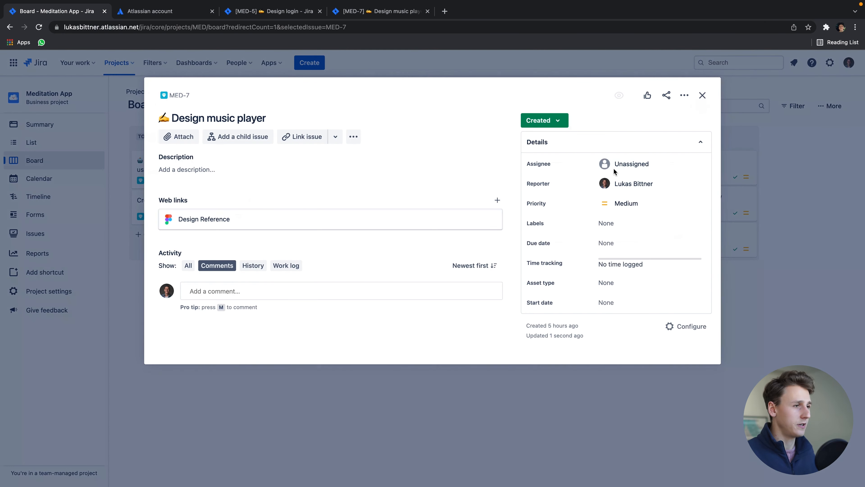
{"action": "left_click", "coordinate": [624, 164]}
{"action": "left_click", "coordinate": [636, 188]}
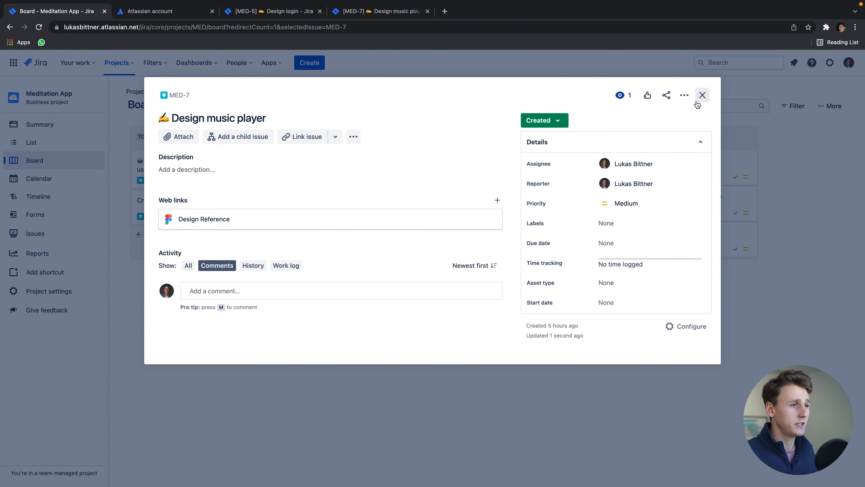
{"action": "left_click", "coordinate": [702, 97]}
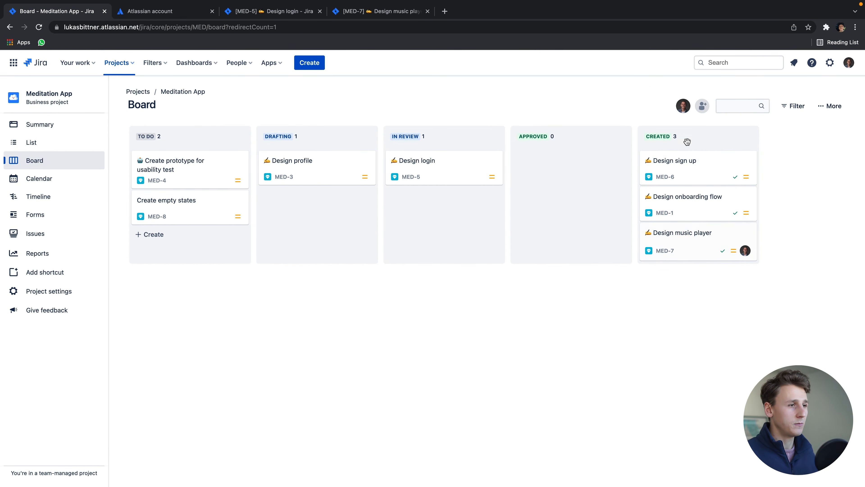
{"action": "key", "text": "ctrl+Right"}
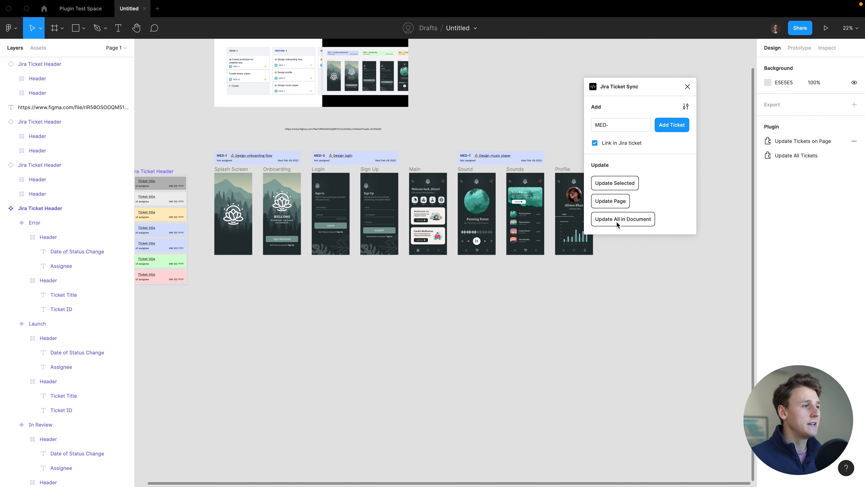
- Run Update Page to refresh all three headers, turning MED-1 and MED-7 green
{"action": "left_click", "coordinate": [617, 203]}
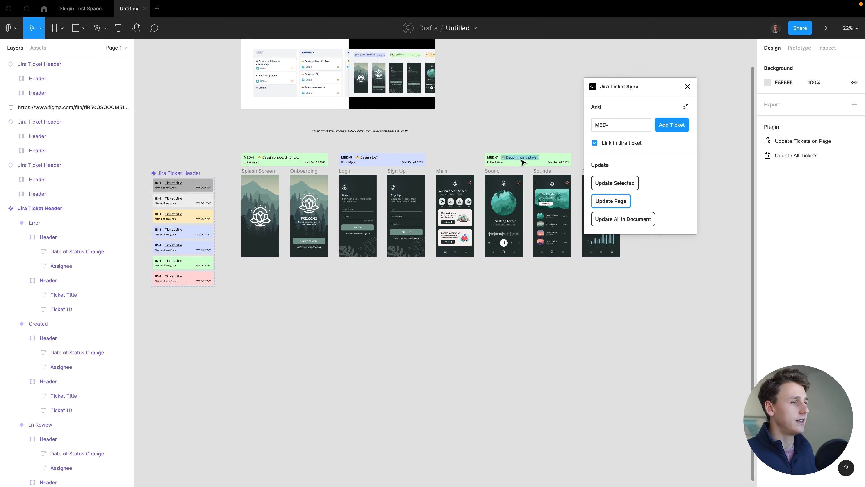
{"action": "scroll", "coordinate": [514, 142], "scroll_direction": "up", "scroll_amount": 3}
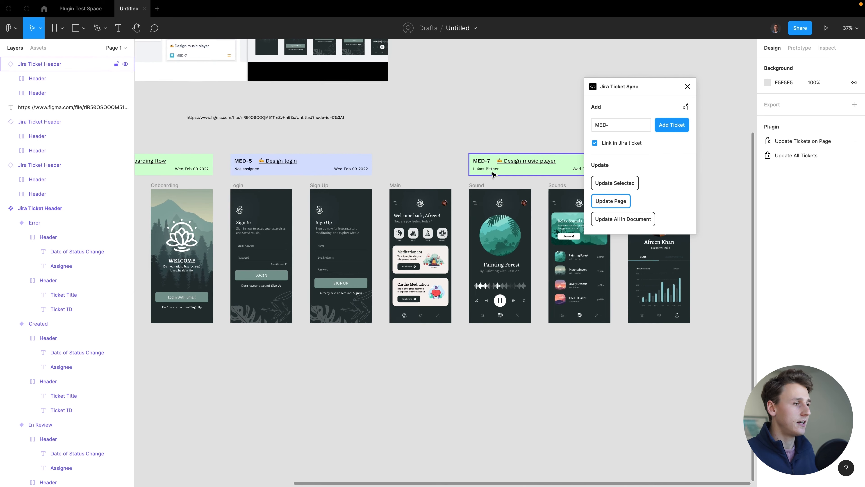
{"action": "scroll", "coordinate": [535, 131], "scroll_direction": "down", "scroll_amount": 3}
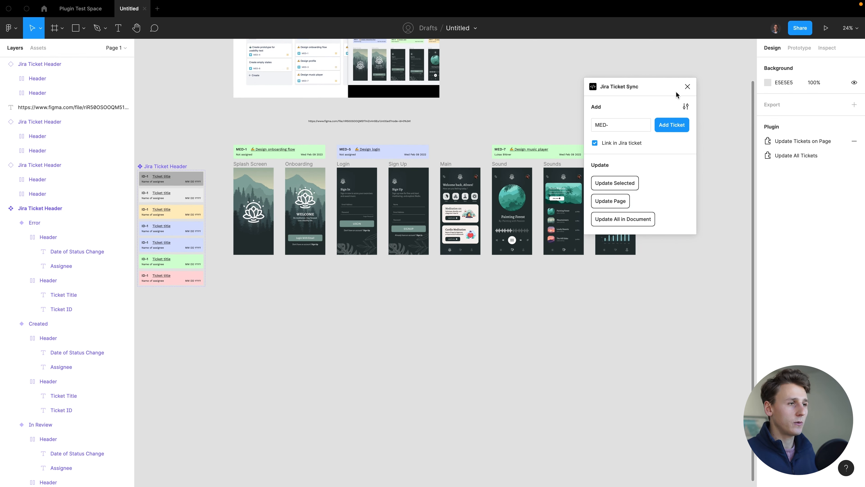
- Close the plugin panel, then run Update Selected Ticket(s) on only the MED-5 and MED-7 headers
{"action": "left_click", "coordinate": [690, 87]}
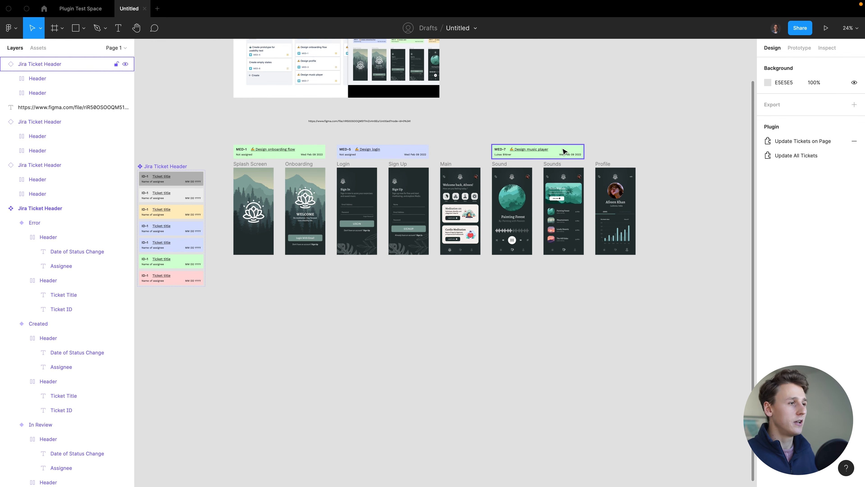
{"action": "left_click", "coordinate": [563, 151]}
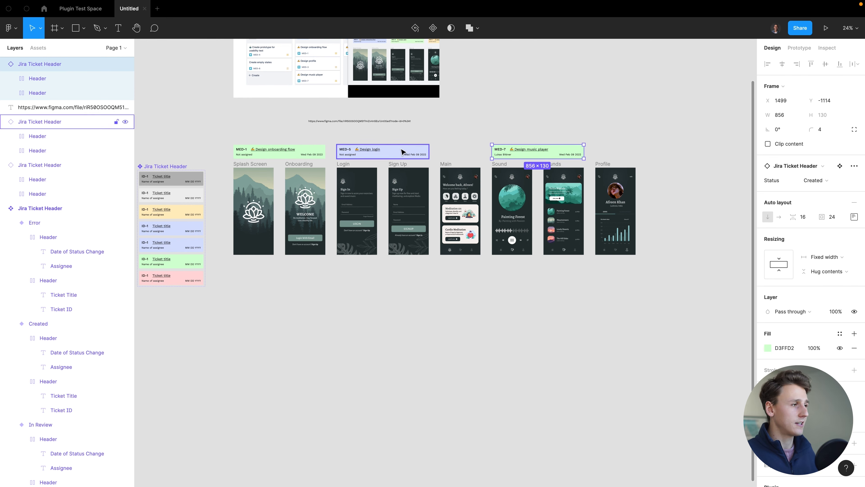
{"action": "left_click", "coordinate": [402, 152], "text": "shift"}
{"action": "scroll", "coordinate": [824, 189], "scroll_direction": "down", "scroll_amount": 2}
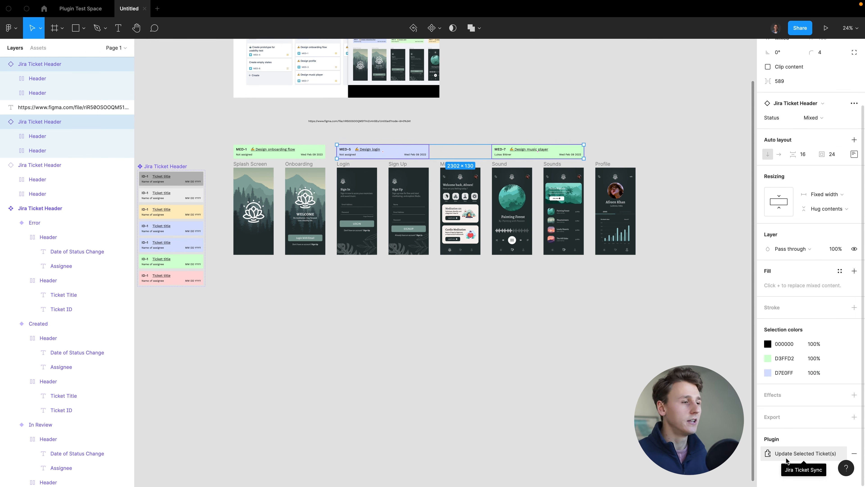
{"action": "left_click", "coordinate": [787, 460]}
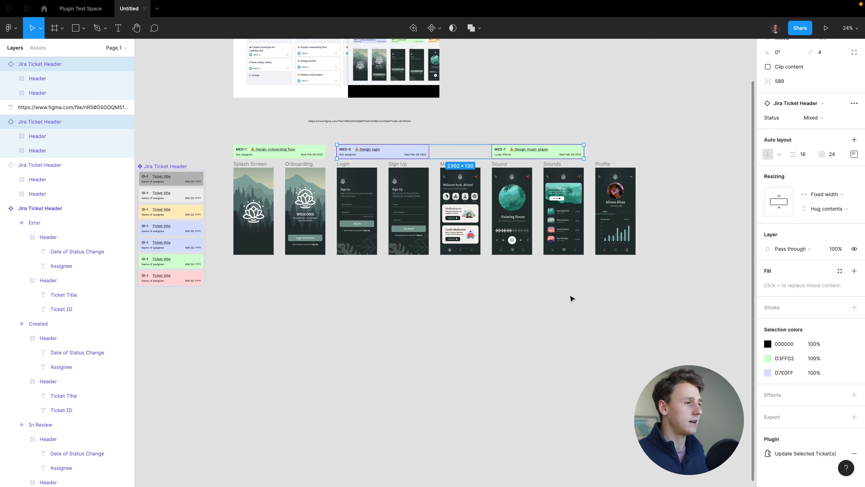
{"action": "left_click", "coordinate": [588, 126]}
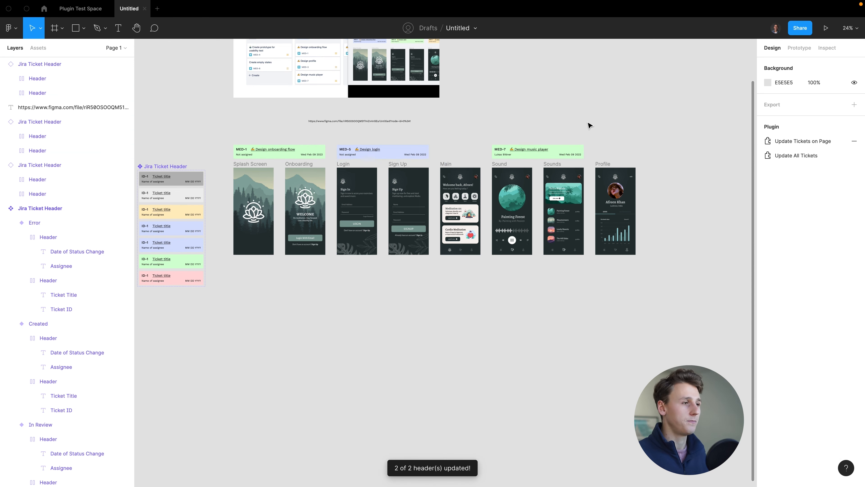